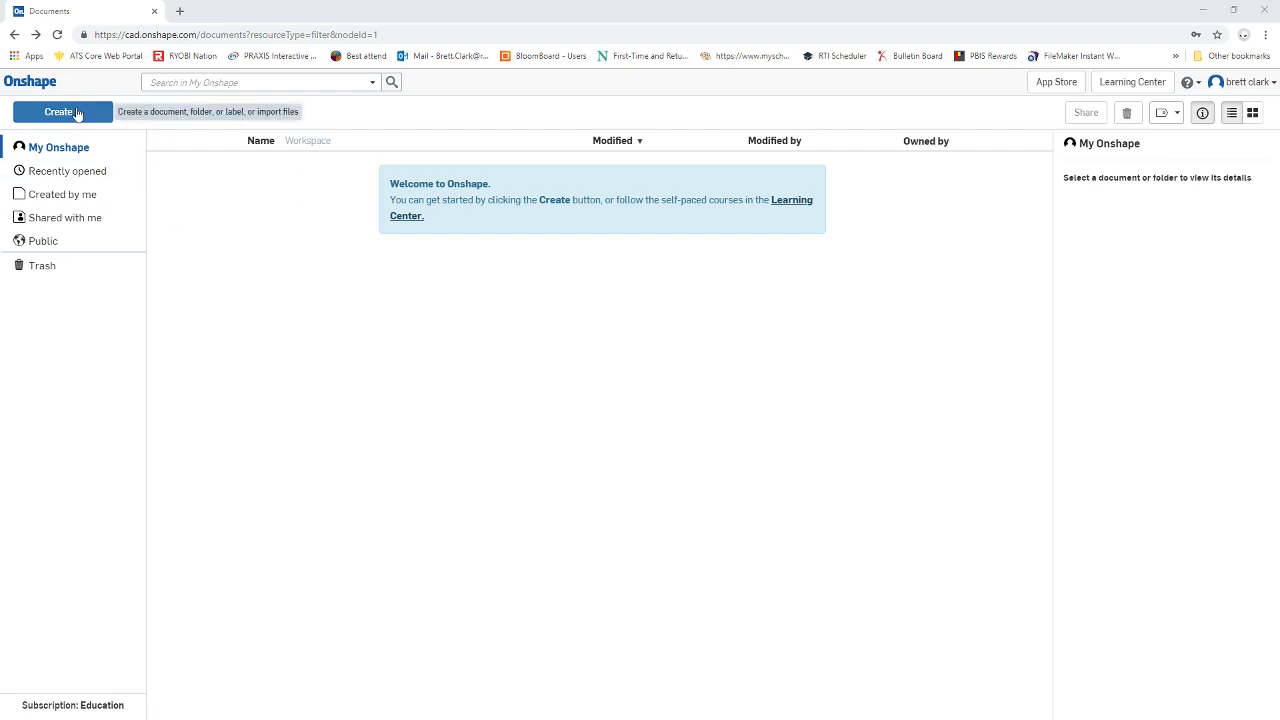
Create a new Onshape document named 'SimpleSHape'.
{"action": "left_click", "coordinate": [78, 112]}
{"action": "left_click", "coordinate": [64, 137]}
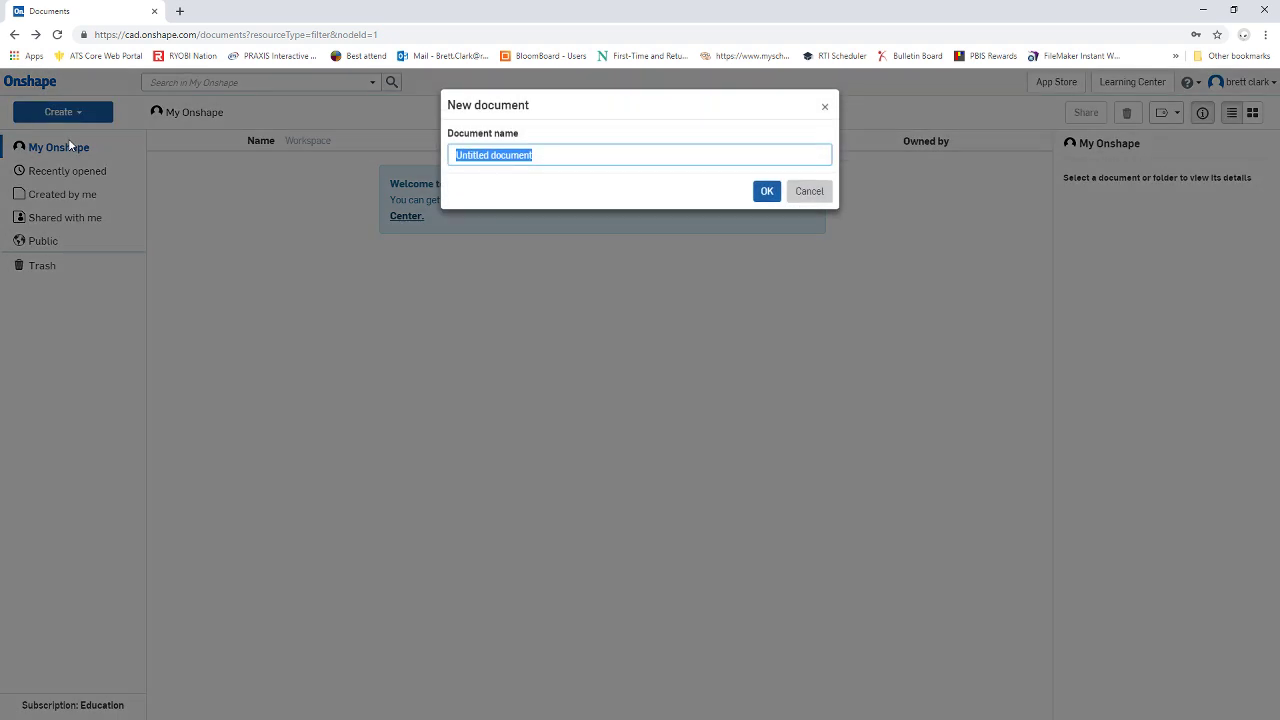
{"action": "type", "text": "SimpleSHape"}
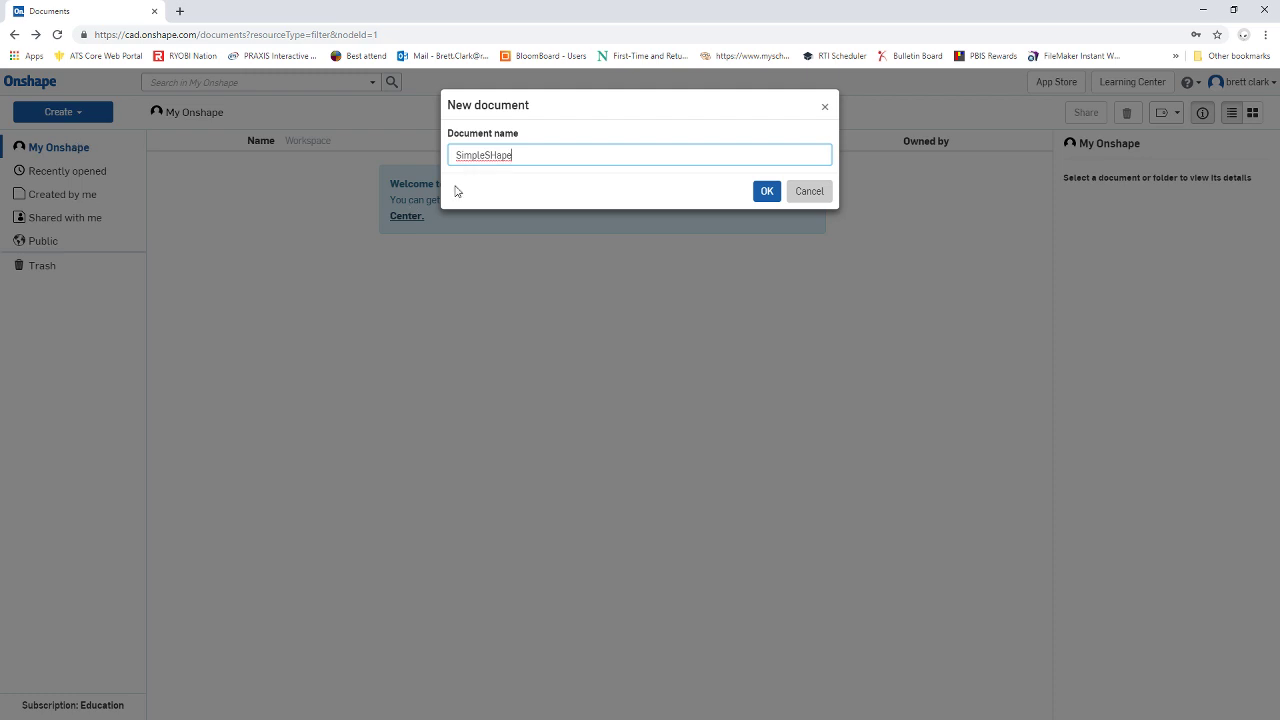
{"action": "left_click", "coordinate": [768, 193]}
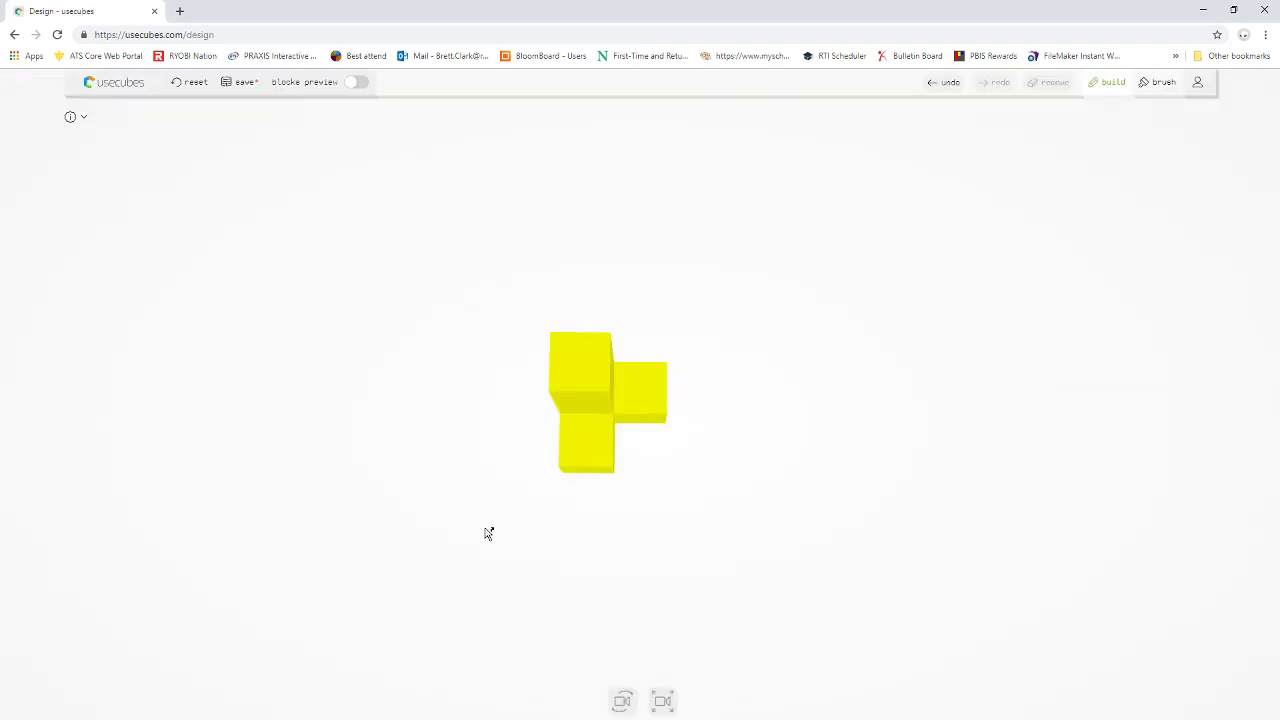
Orbit the usecubes reference cube model to inspect it from several angles.
{"action": "mouse_move", "coordinate": [489, 531]}
{"action": "left_mouse_down"}
{"action": "mouse_move", "coordinate": [479, 447]}
{"action": "mouse_move", "coordinate": [491, 449]}
{"action": "mouse_move", "coordinate": [491, 529]}
{"action": "left_mouse_up"}
{"action": "left_click_drag", "start_coordinate": [500, 429], "coordinate": [500, 320]}
{"action": "mouse_move", "coordinate": [757, 403]}
{"action": "left_mouse_down"}
{"action": "mouse_move", "coordinate": [606, 420]}
{"action": "mouse_move", "coordinate": [750, 417]}
{"action": "left_mouse_up"}
{"action": "left_click_drag", "start_coordinate": [691, 371], "coordinate": [707, 501]}
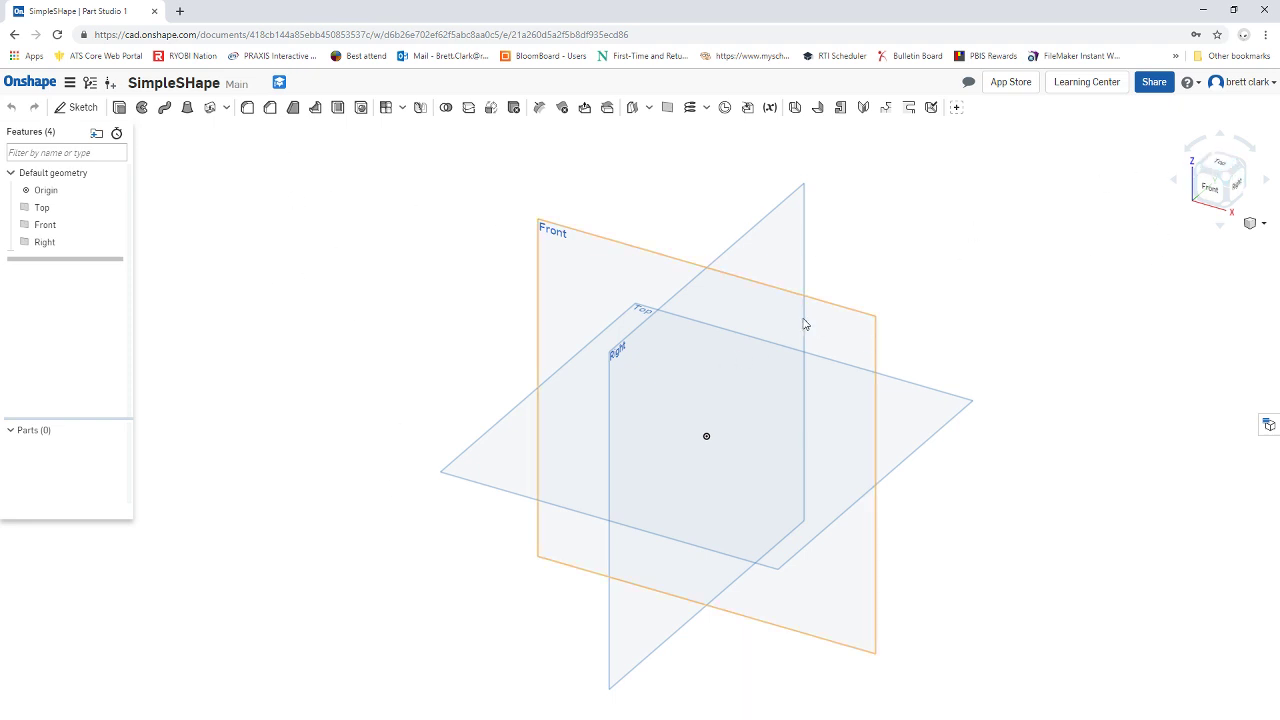
Orbit, pan and zoom-to-fit the default Top, Front and Right planes.
{"action": "right_click_drag", "start_coordinate": [1004, 311], "coordinate": [674, 429]}
{"action": "middle_click_drag", "start_coordinate": [479, 436], "coordinate": [423, 377]}
{"action": "scroll", "coordinate": [443, 366], "scroll_direction": "down", "scroll_amount": 8}
{"action": "key", "text": "f"}
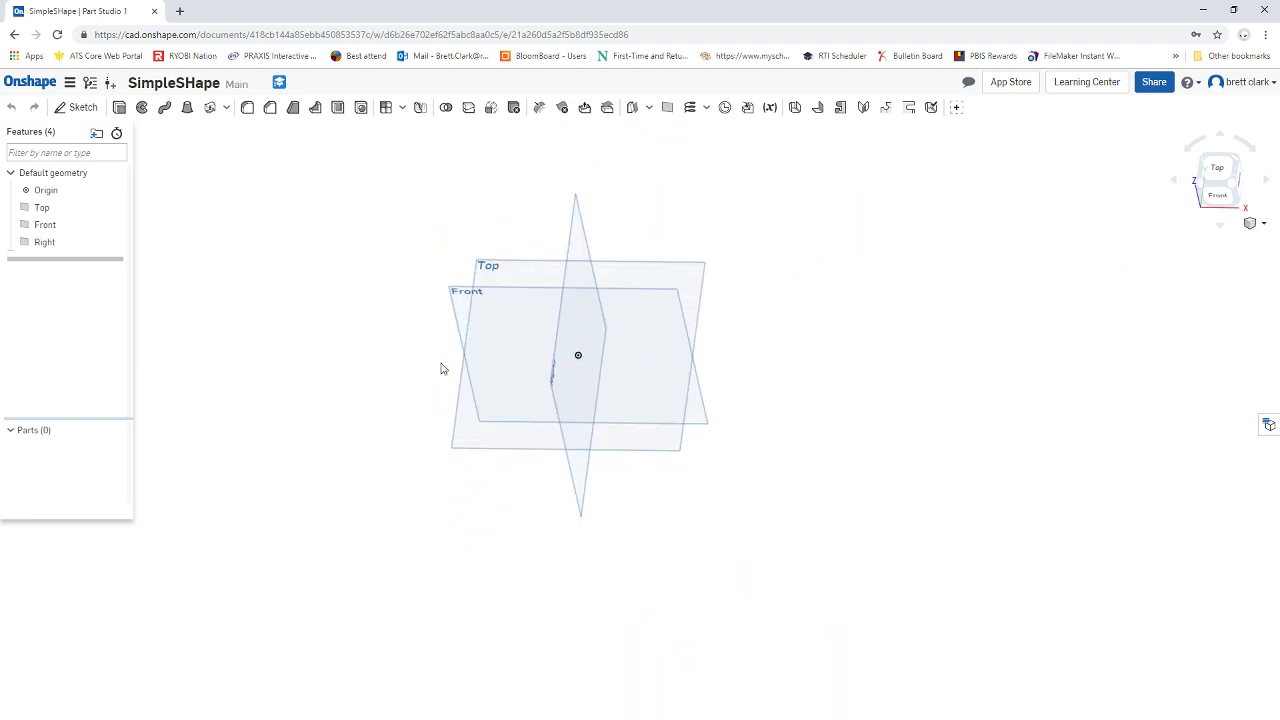
Orient the view looking down on Top and start Sketch 1 on the Top plane.
{"action": "left_click", "coordinate": [1251, 147]}
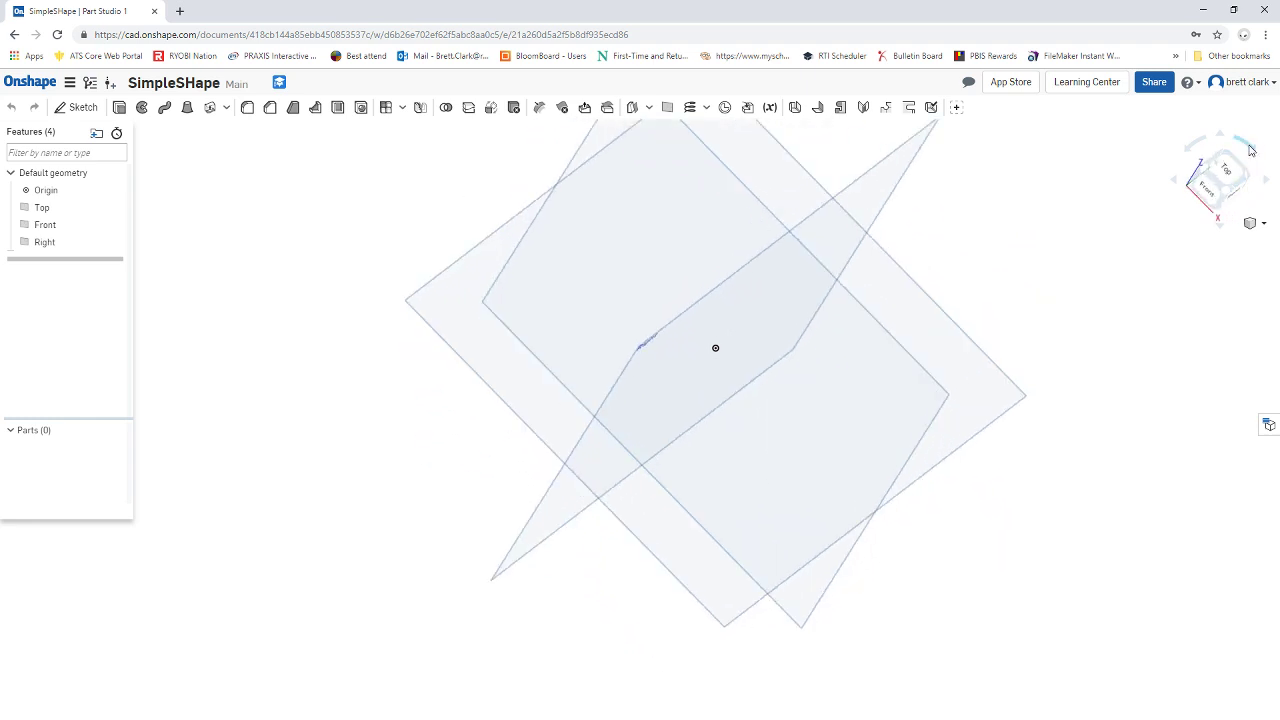
{"action": "left_click", "coordinate": [1250, 142]}
{"action": "left_click", "coordinate": [1230, 180]}
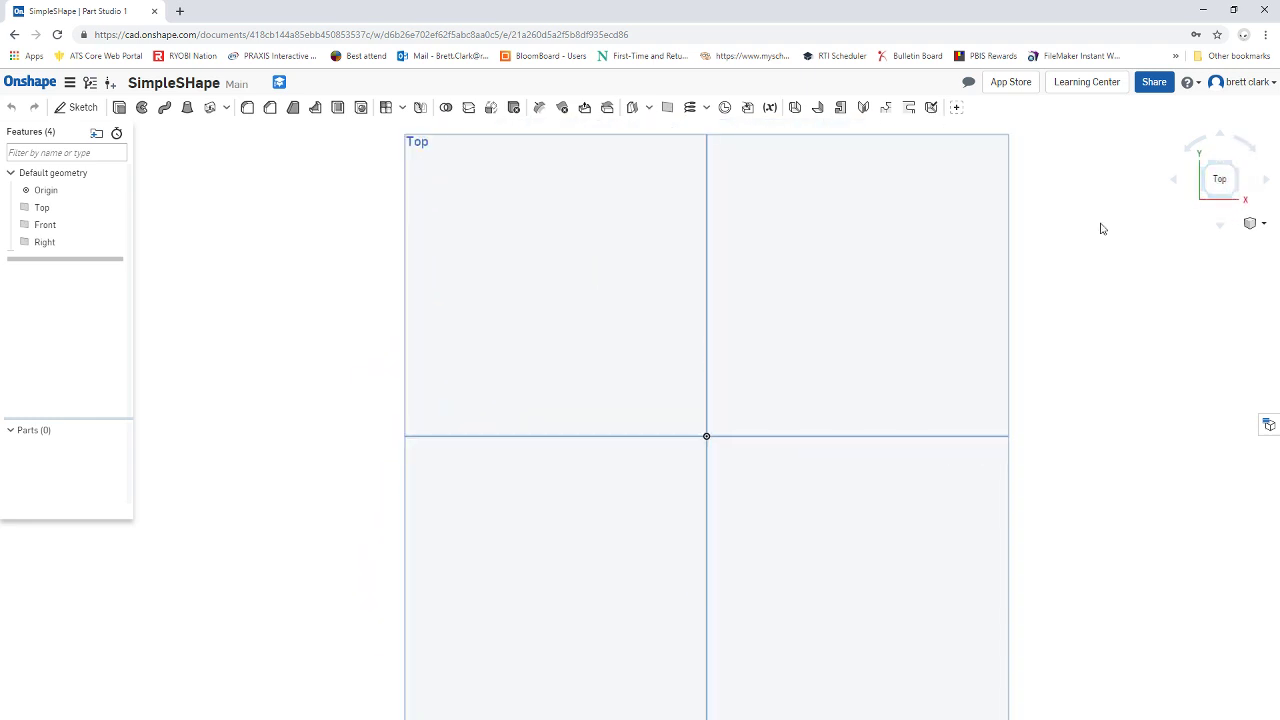
{"action": "left_click", "coordinate": [1269, 186]}
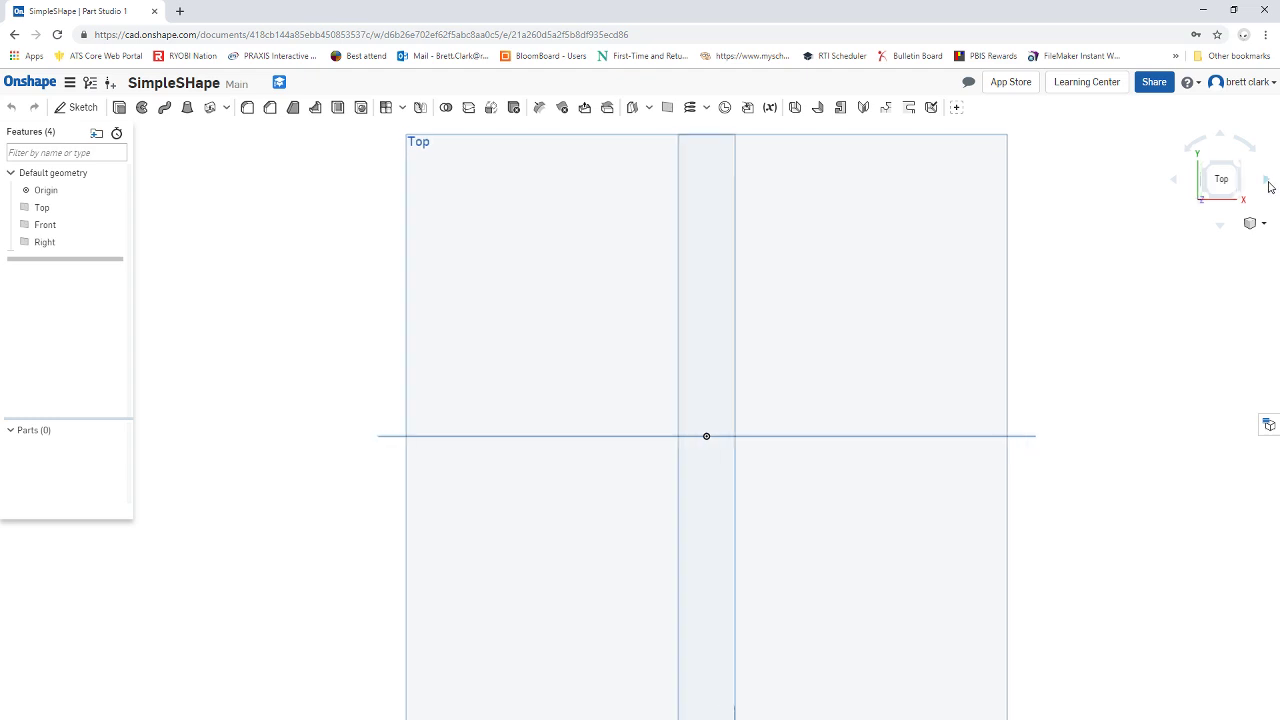
{"action": "left_click", "coordinate": [1269, 186]}
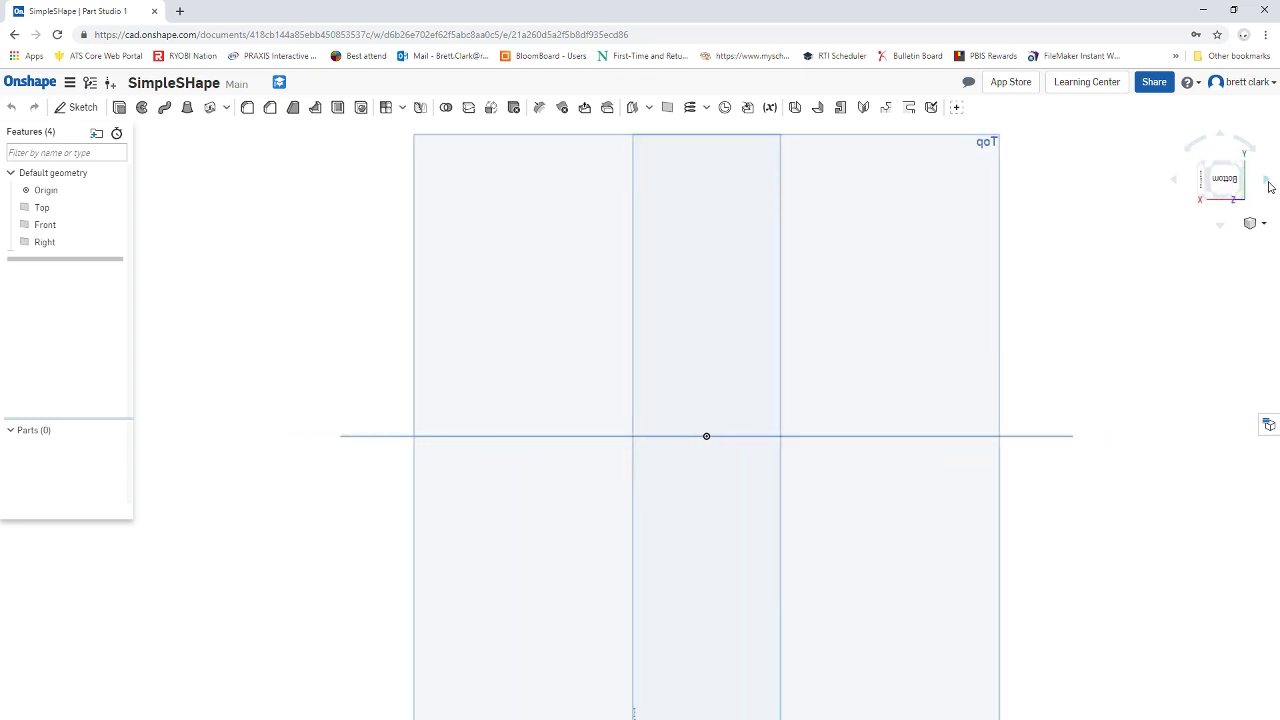
{"action": "left_click", "coordinate": [1204, 182]}
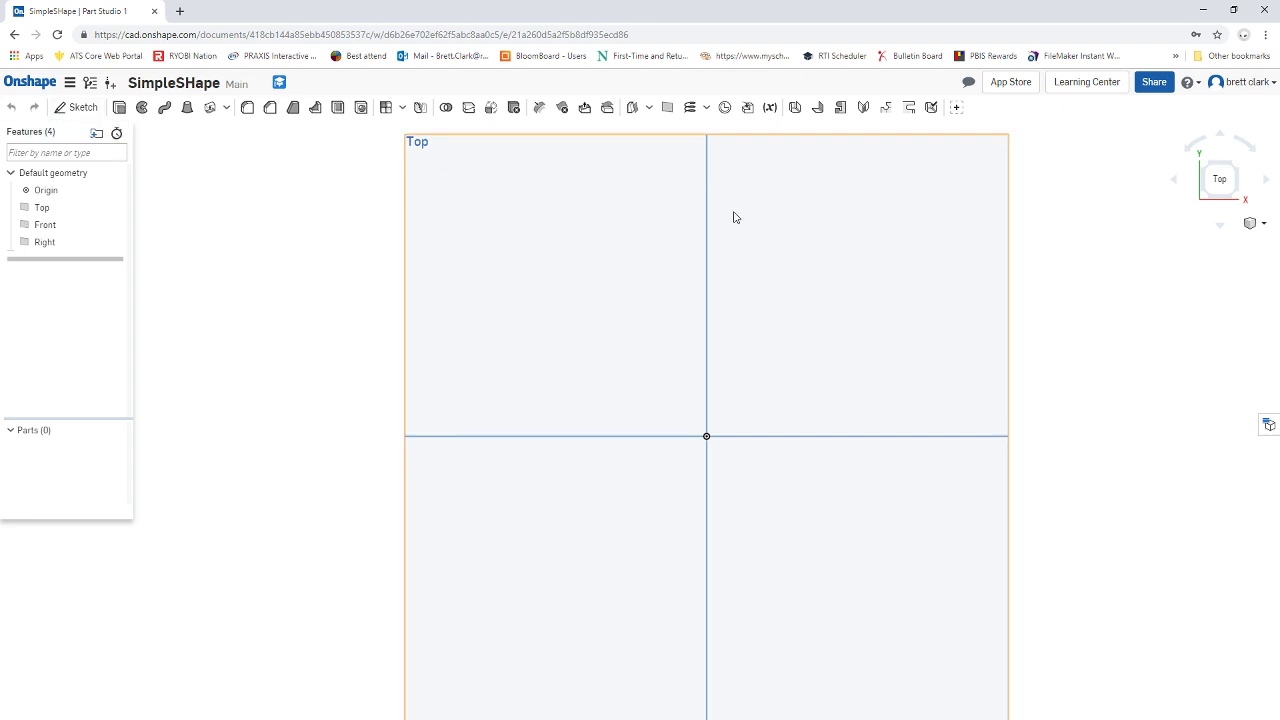
{"action": "left_click", "coordinate": [575, 252]}
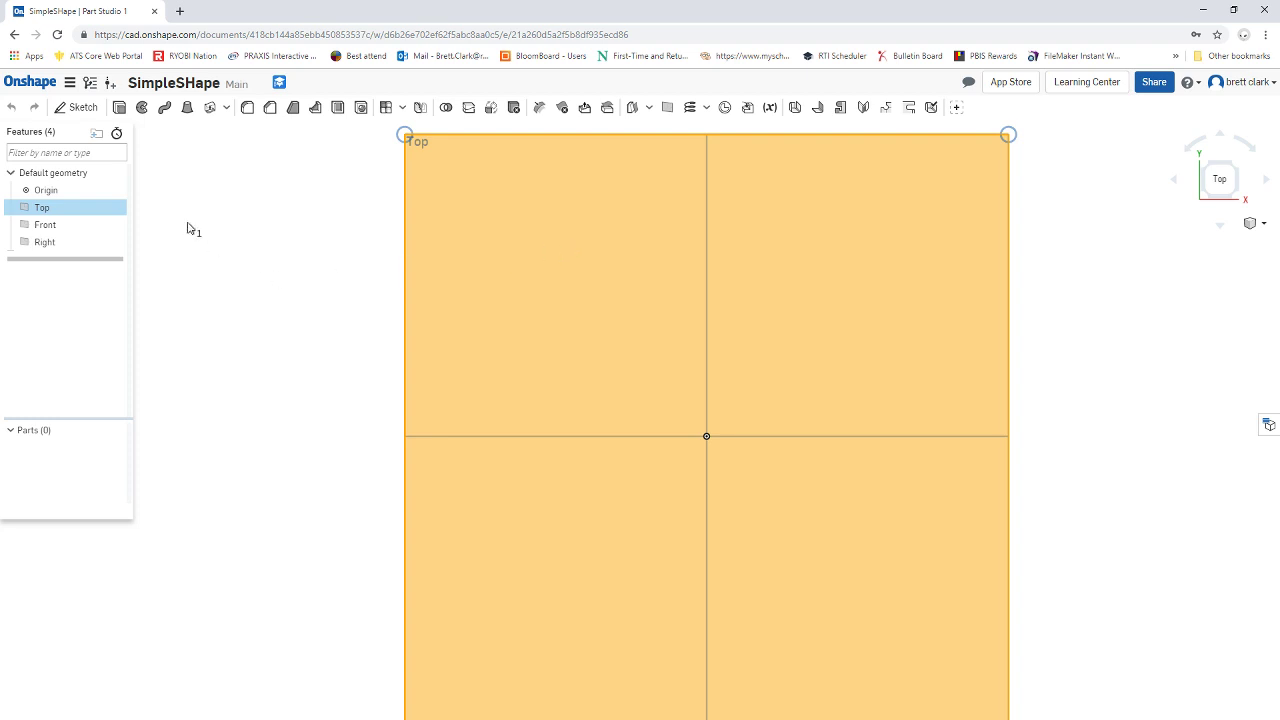
{"action": "left_click", "coordinate": [78, 108]}
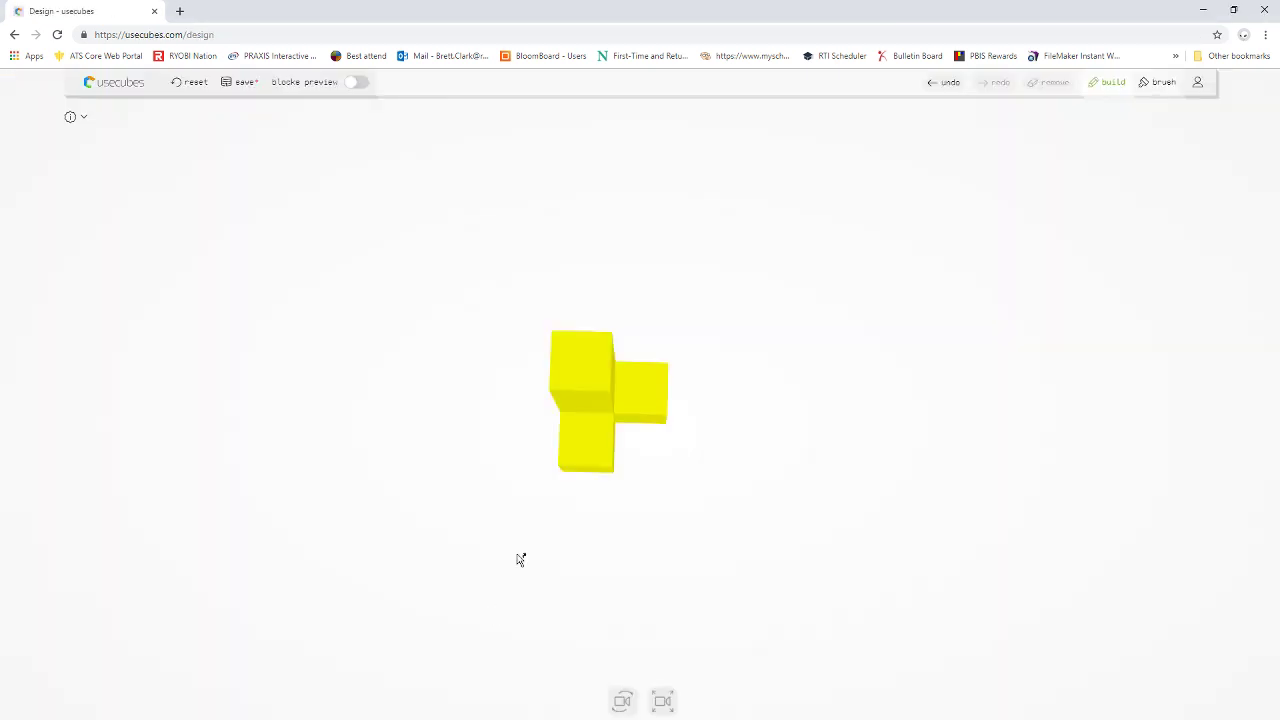
{"action": "left_click_drag", "start_coordinate": [522, 385], "coordinate": [527, 413]}
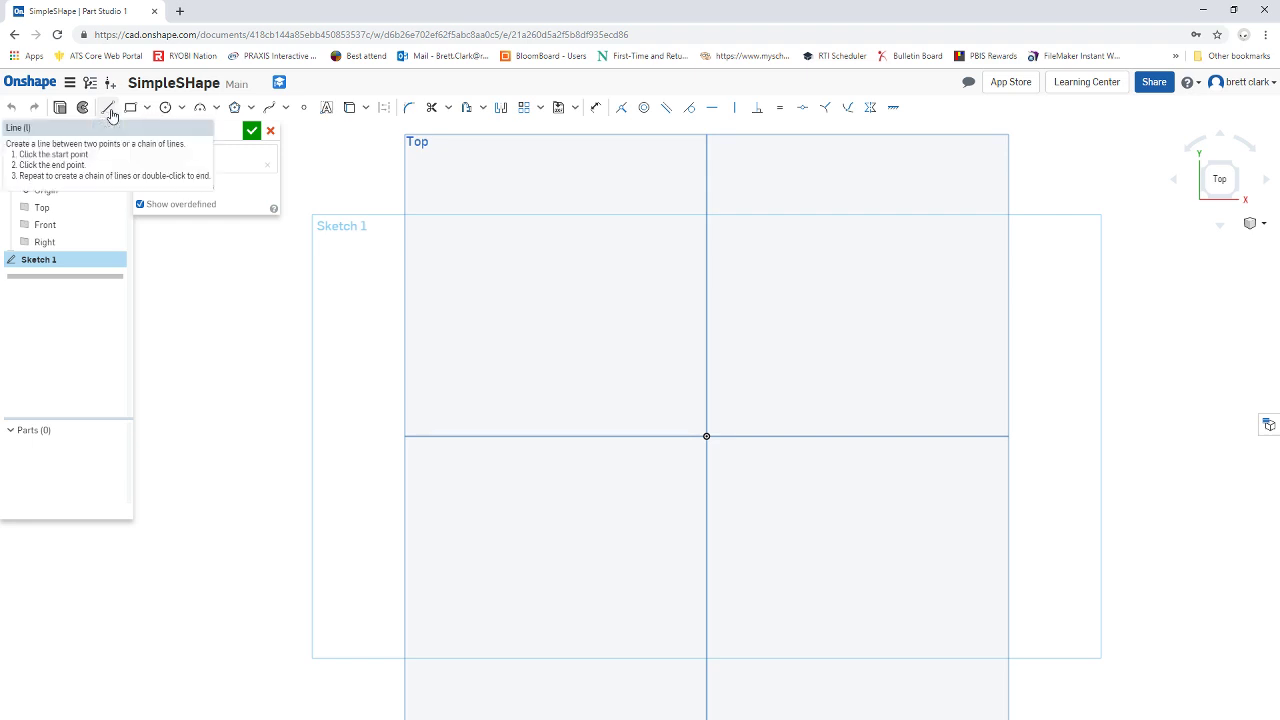
Draw the profile's 1.5 top edge and a 0.75 line down from its right end.
{"action": "left_click", "coordinate": [107, 108]}
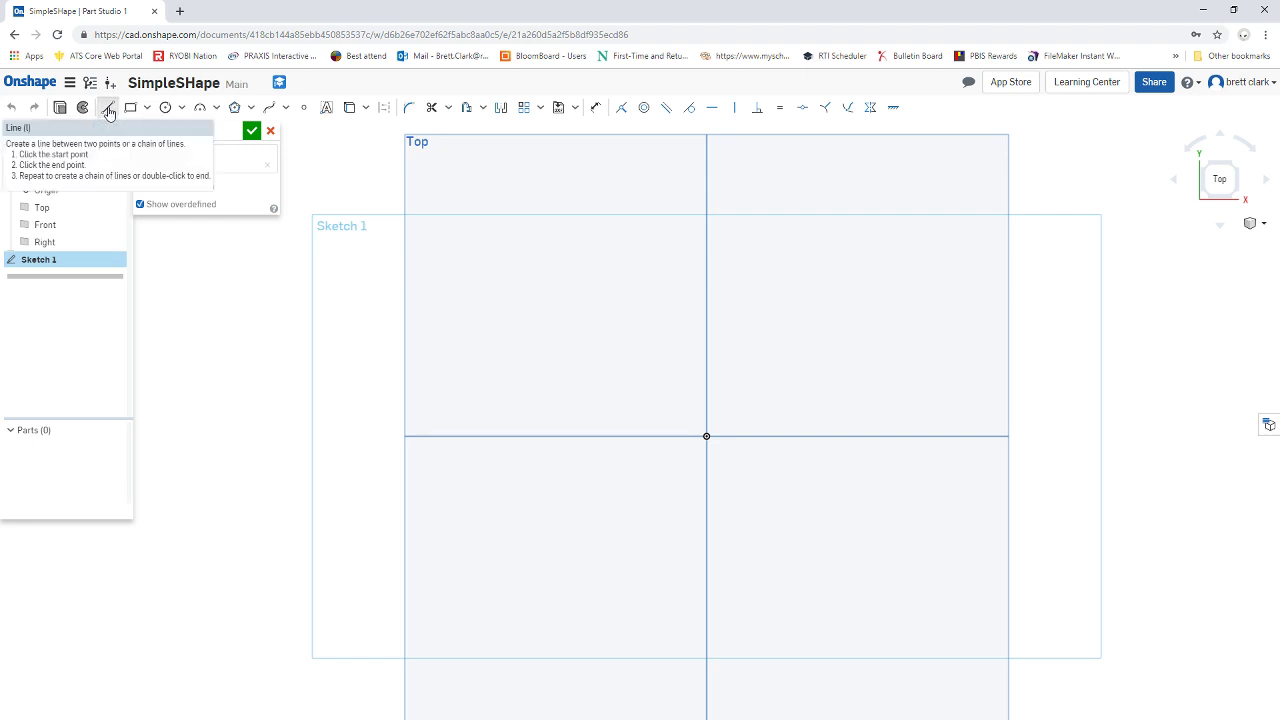
{"action": "left_click", "coordinate": [459, 291]}
{"action": "left_click", "coordinate": [621, 292]}
{"action": "type", "text": "1.5"}
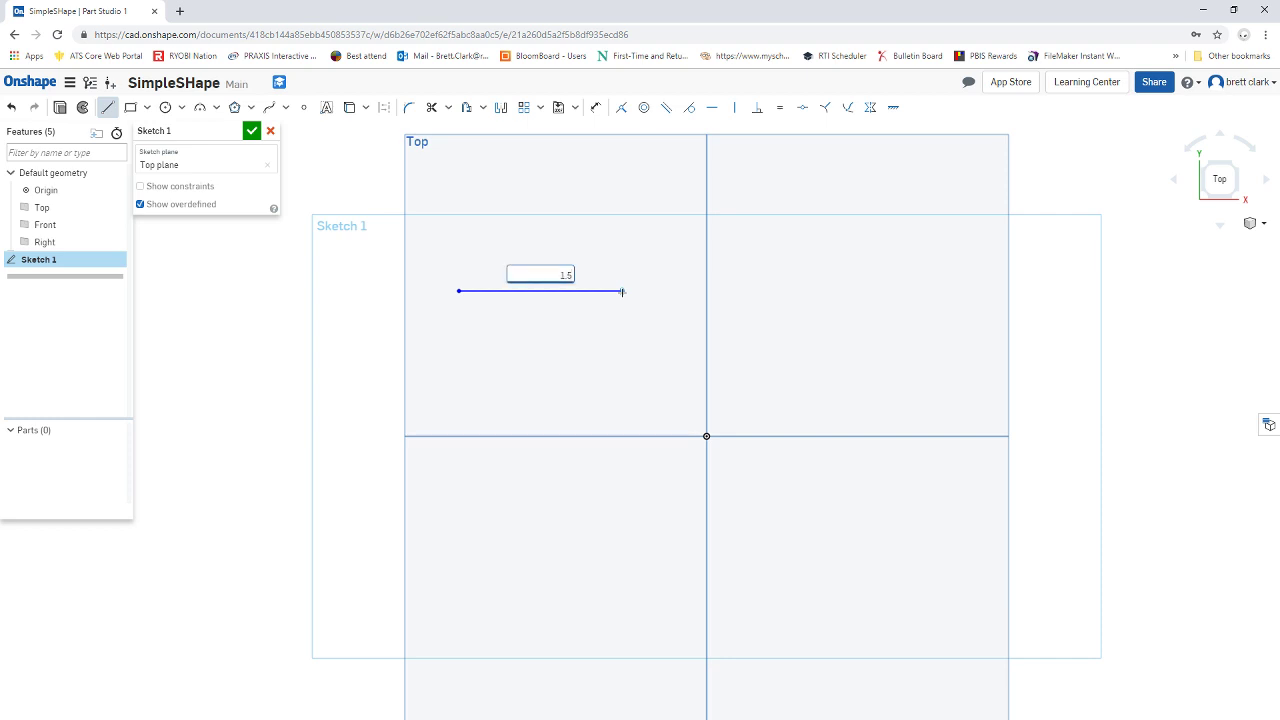
{"action": "key", "text": "Return"}
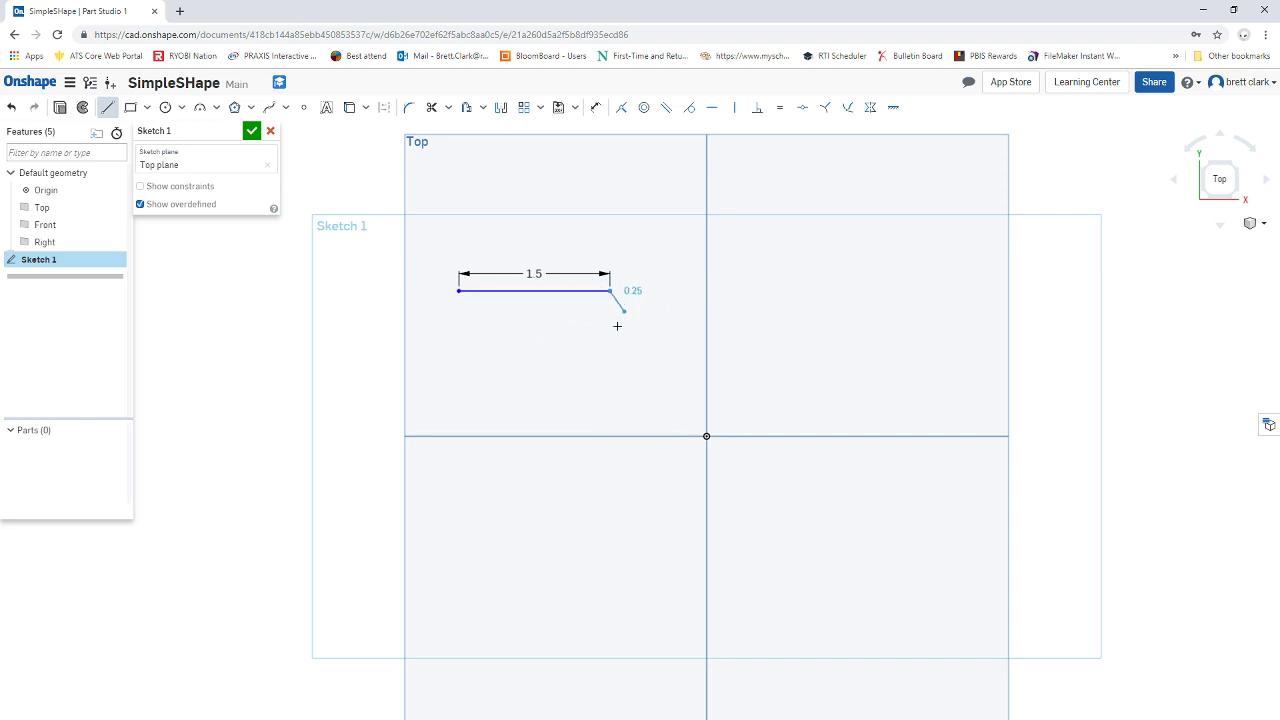
{"action": "left_click", "coordinate": [609, 292]}
{"action": "left_click", "coordinate": [609, 292]}
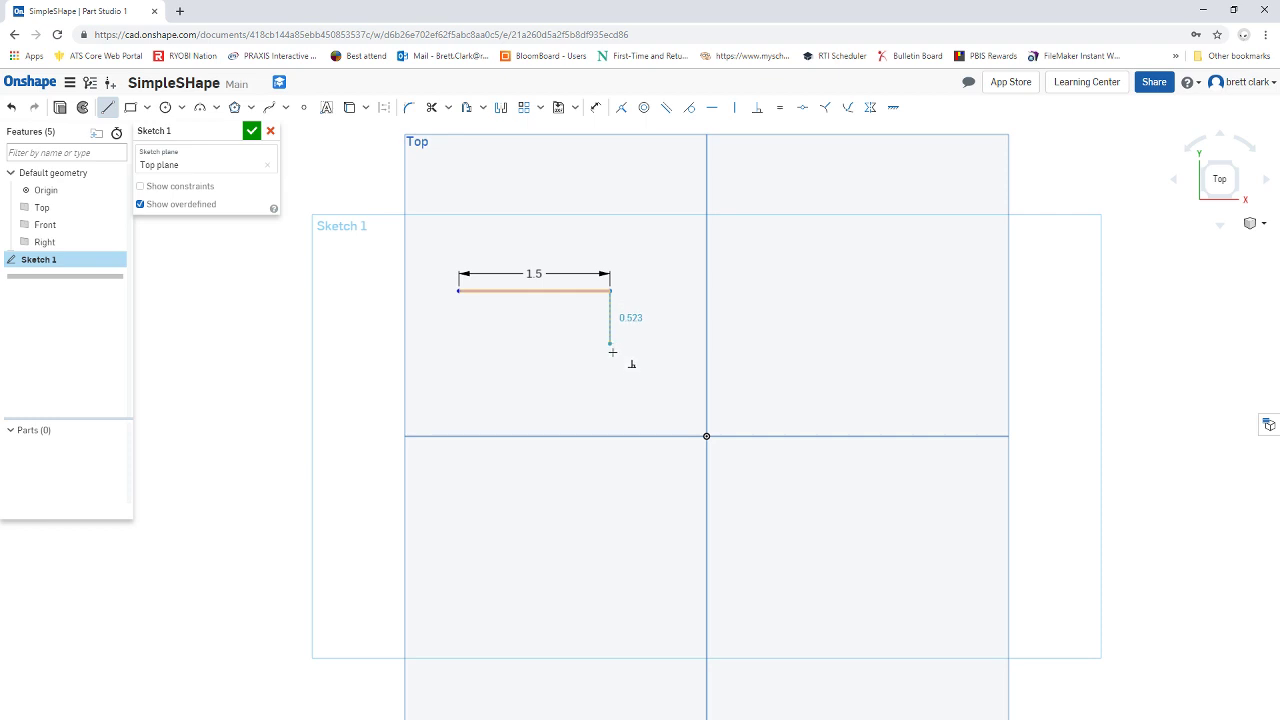
{"action": "left_click", "coordinate": [612, 363]}
{"action": "type", "text": "0.75"}
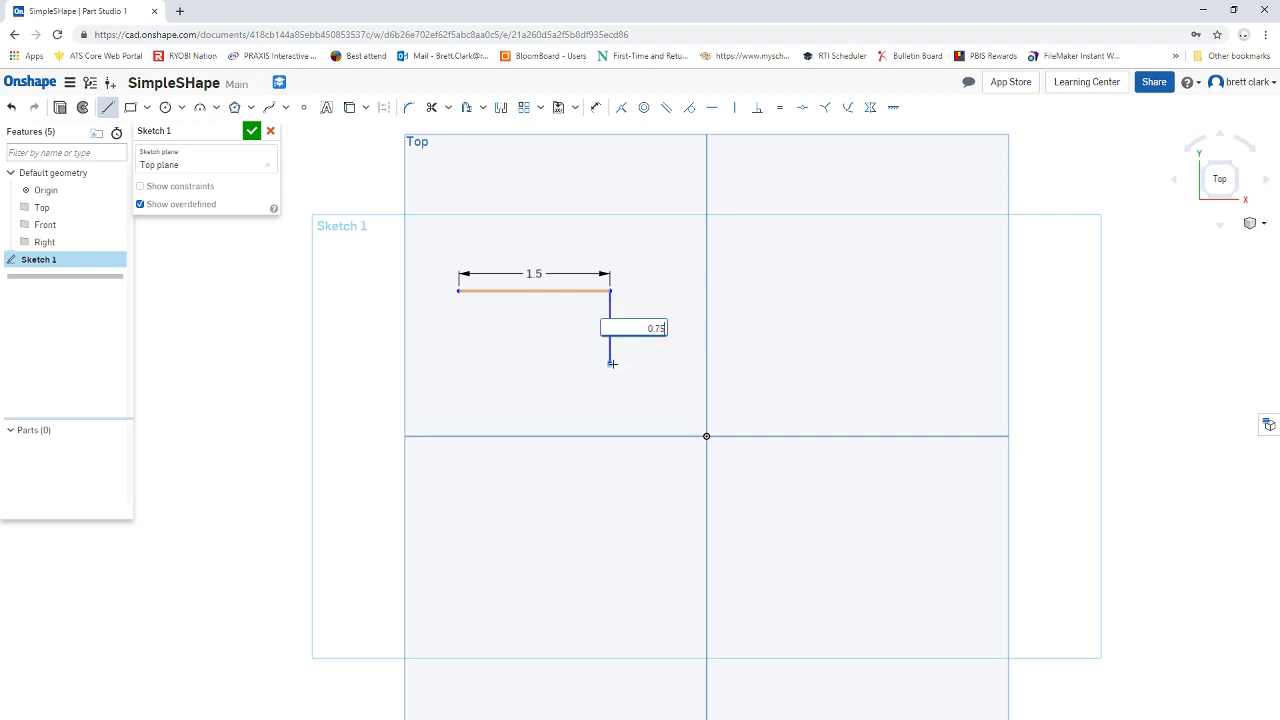
{"action": "key", "text": "Return"}
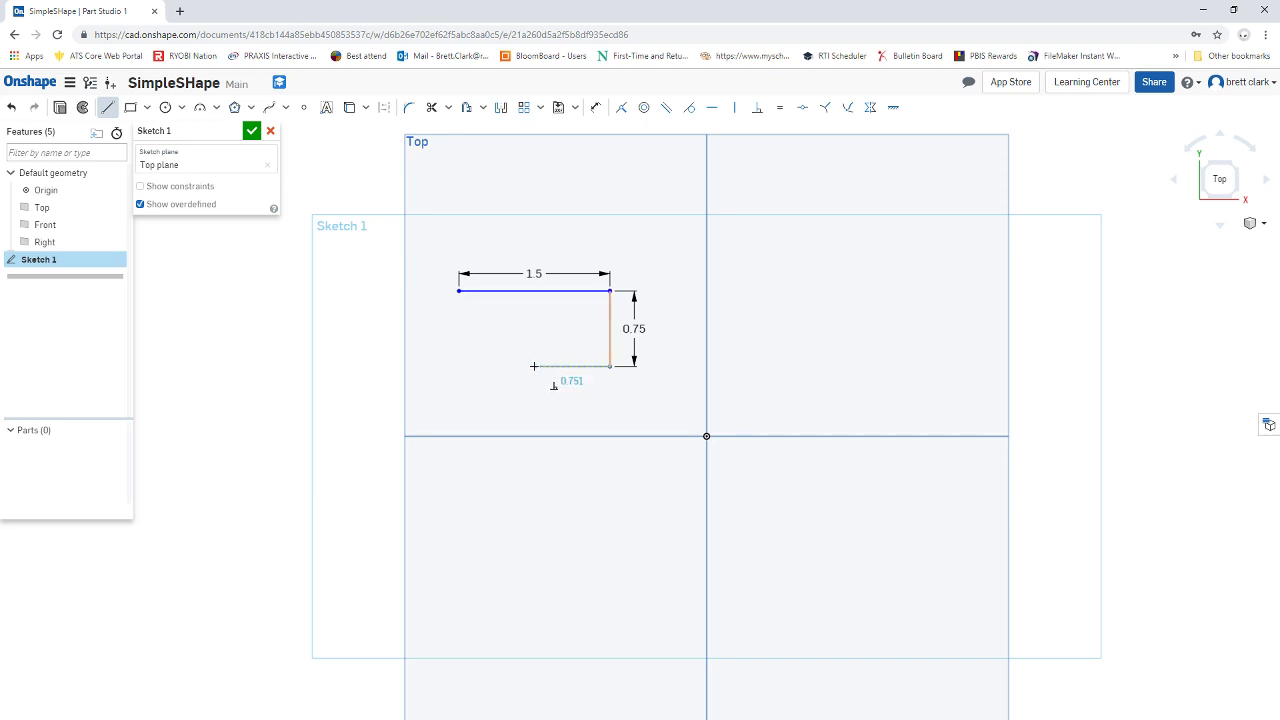
Add 0.75 leftward, downward and bottom lines, closing the L at the starting corner.
{"action": "left_click", "coordinate": [534, 366]}
{"action": "type", "text": "0"}
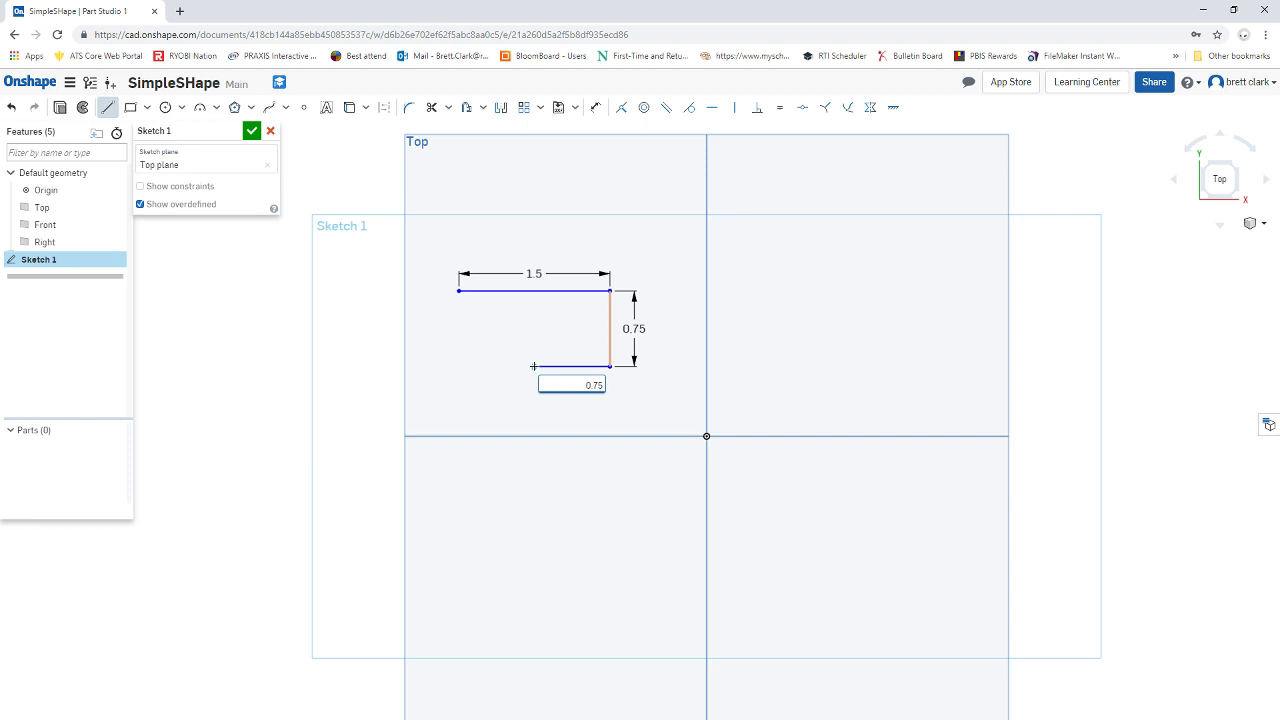
{"action": "type", "text": ".75"}
{"action": "key", "text": "Return"}
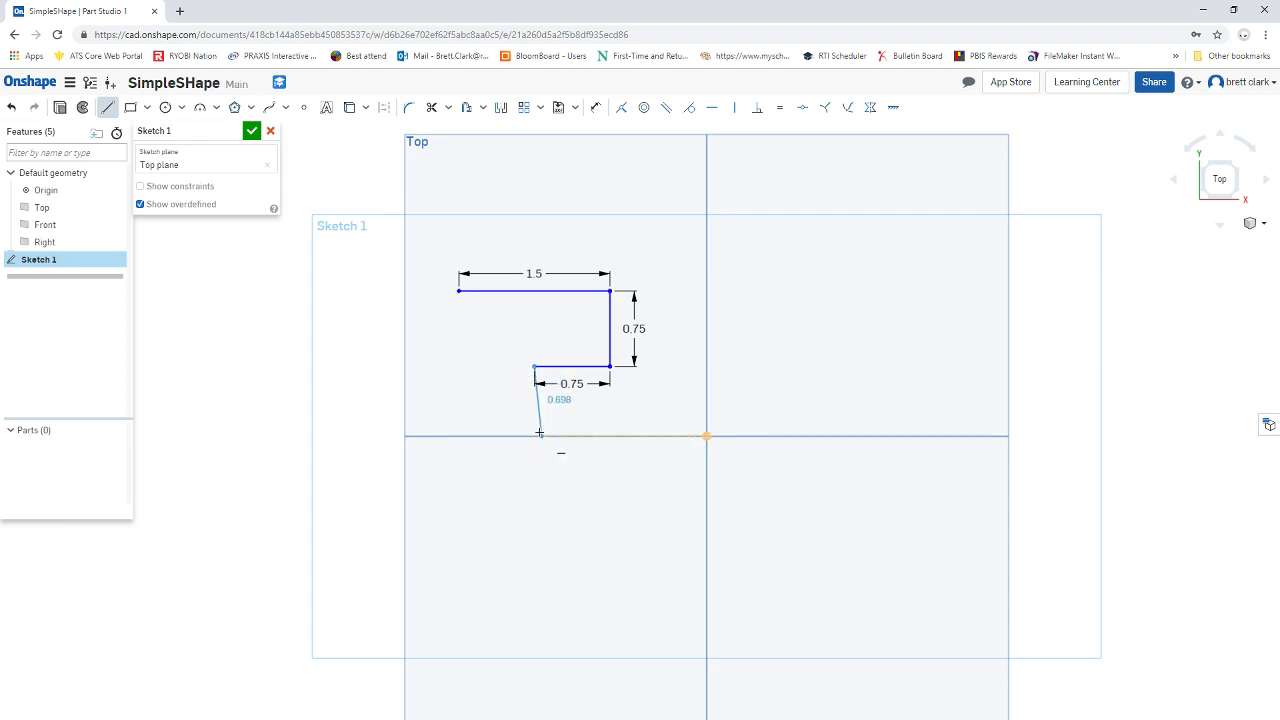
{"action": "left_click", "coordinate": [533, 563]}
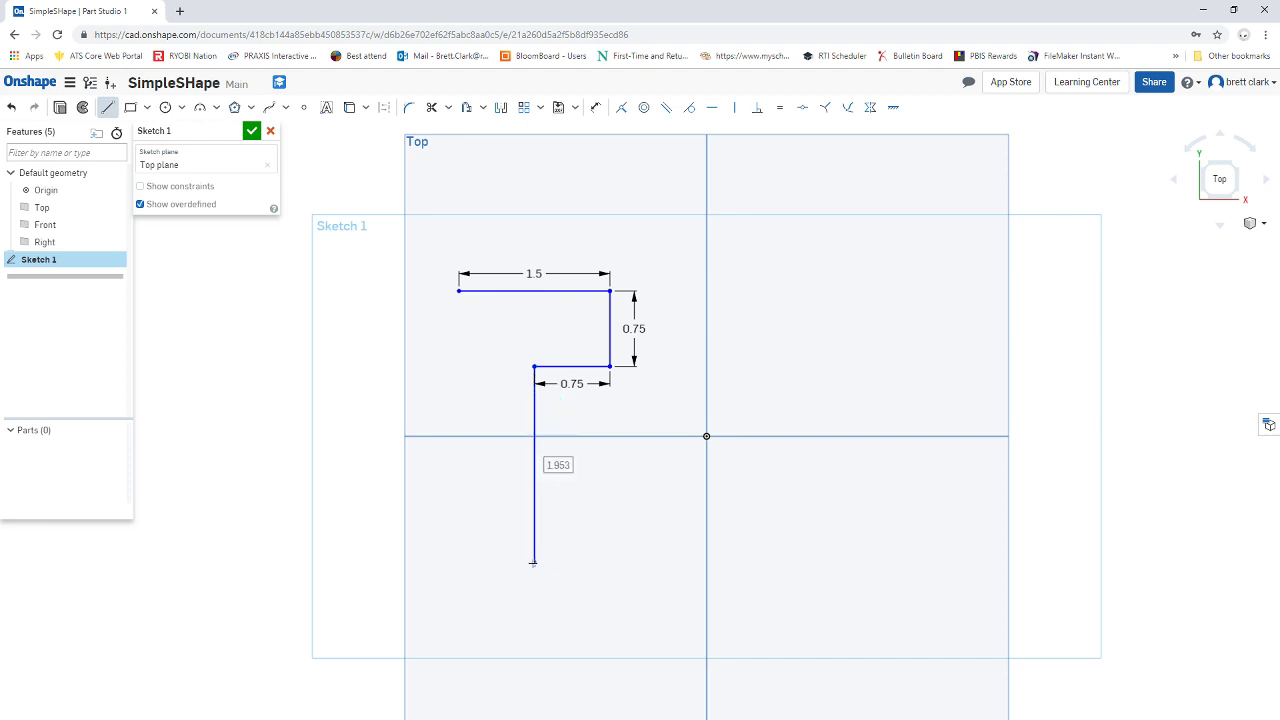
{"action": "type", "text": "0.75"}
{"action": "key", "text": "Return"}
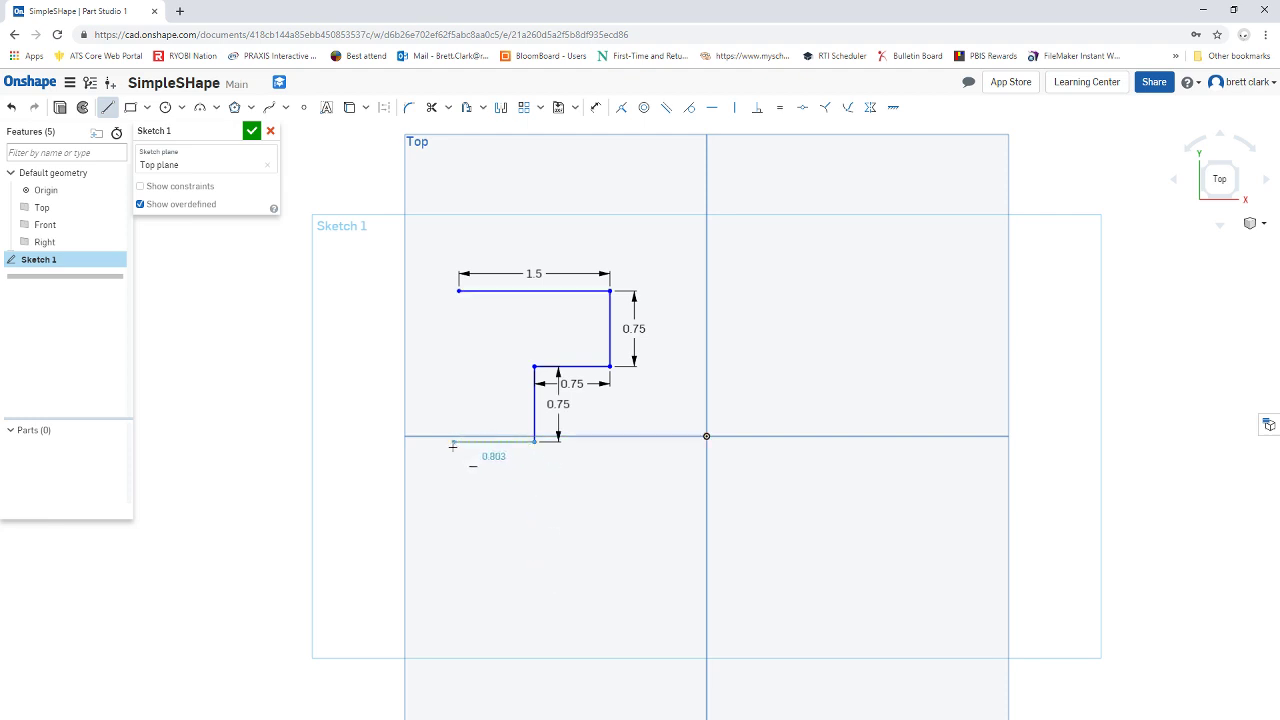
{"action": "type", "text": "0.75"}
{"action": "key", "text": "Return"}
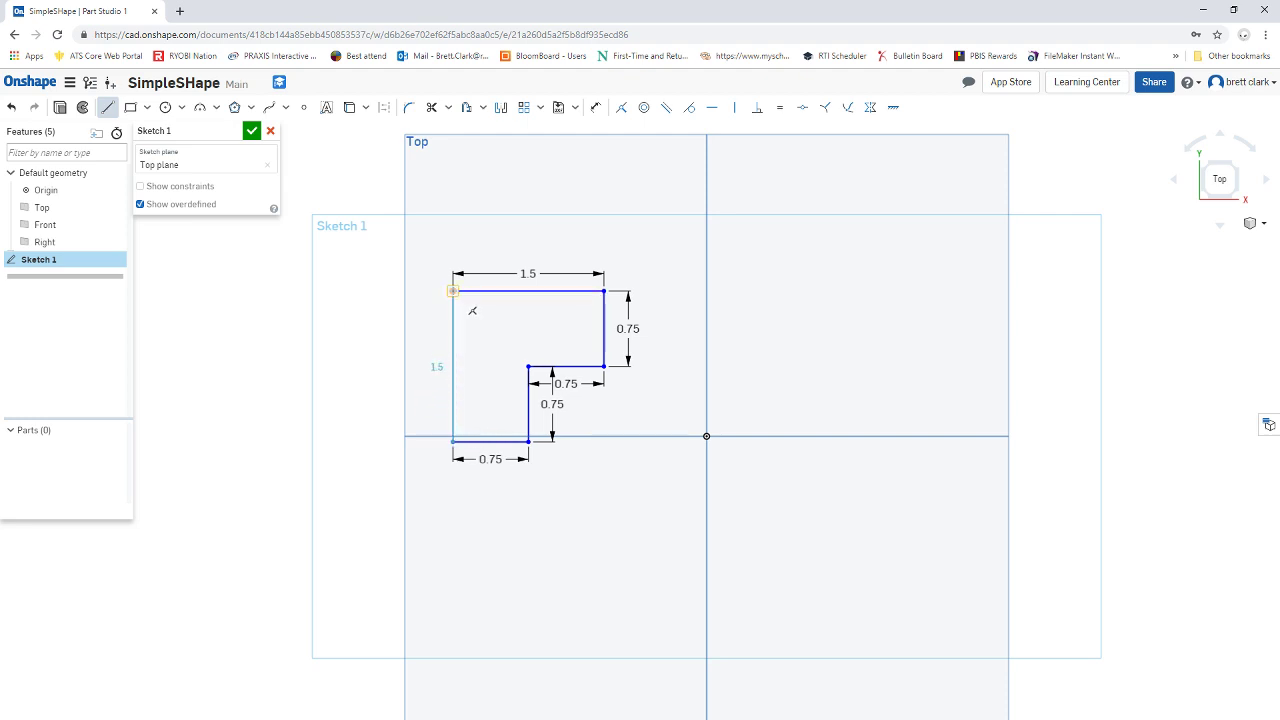
{"action": "left_click", "coordinate": [470, 309]}
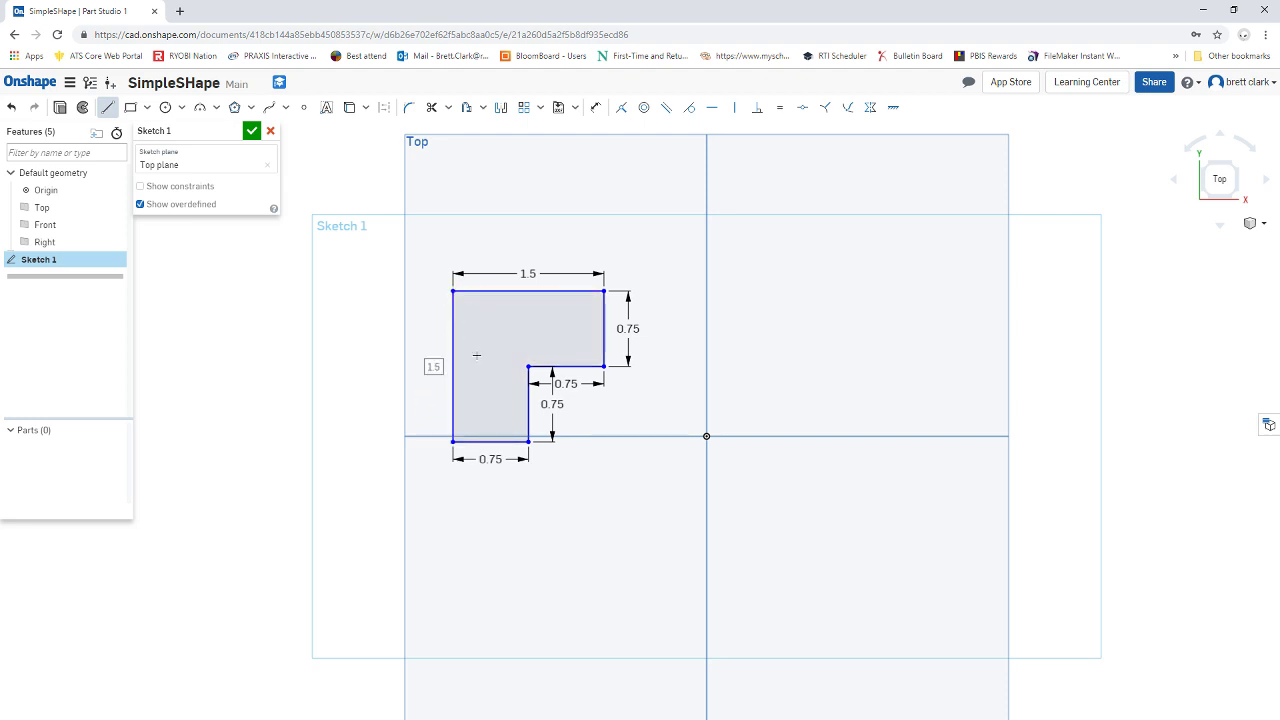
Draw a line from the L's inner corner up to the top edge.
{"action": "key", "text": "Escape"}
{"action": "left_click", "coordinate": [107, 107]}
{"action": "left_click", "coordinate": [527, 367]}
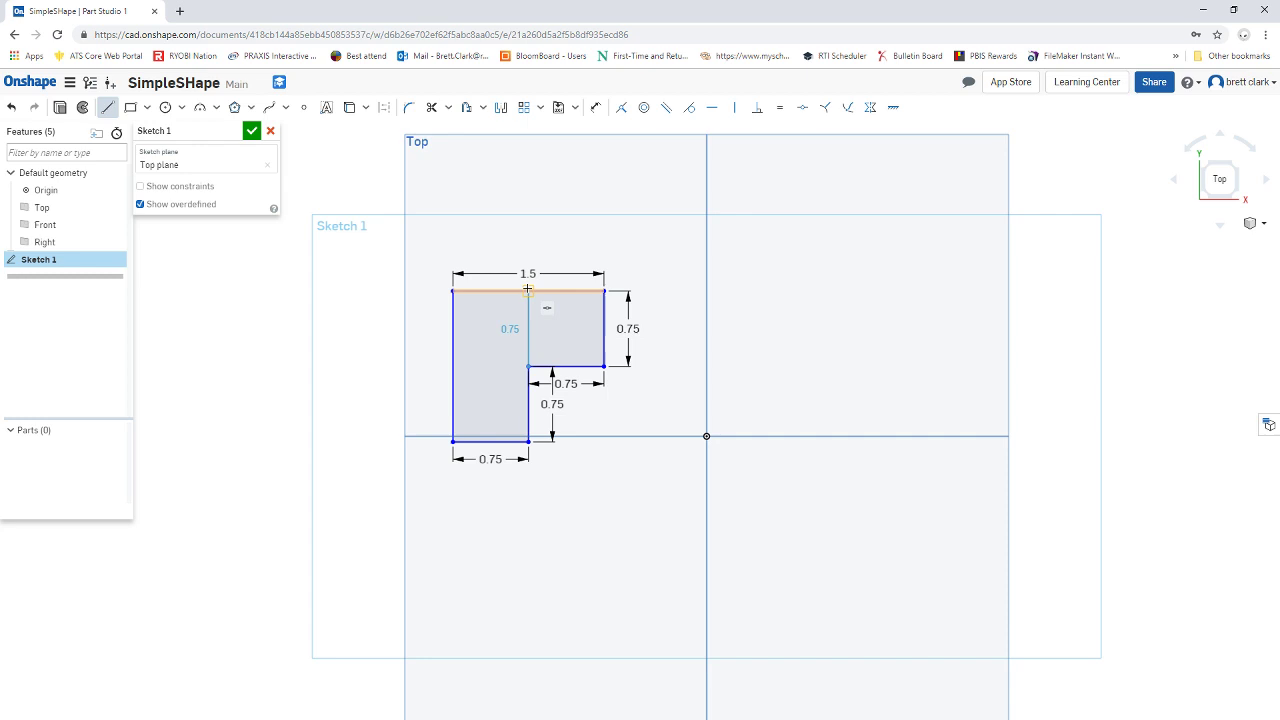
{"action": "left_click", "coordinate": [527, 289]}
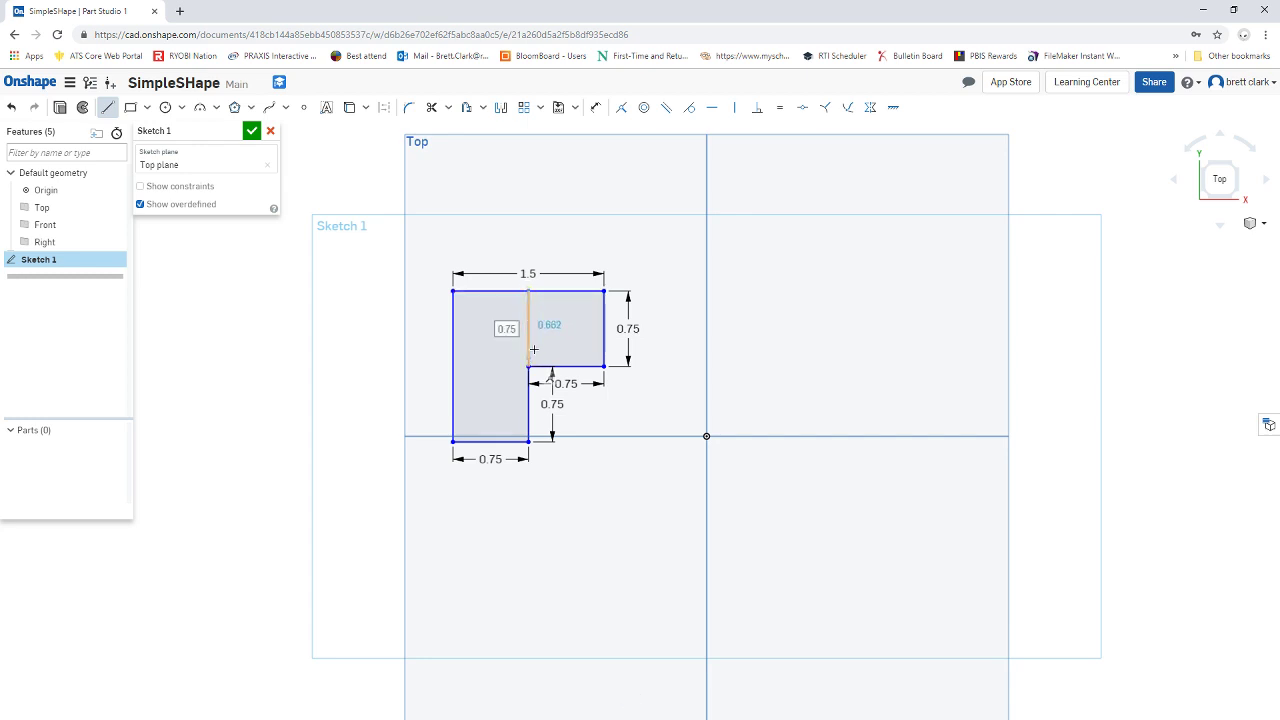
{"action": "key", "text": "Escape"}
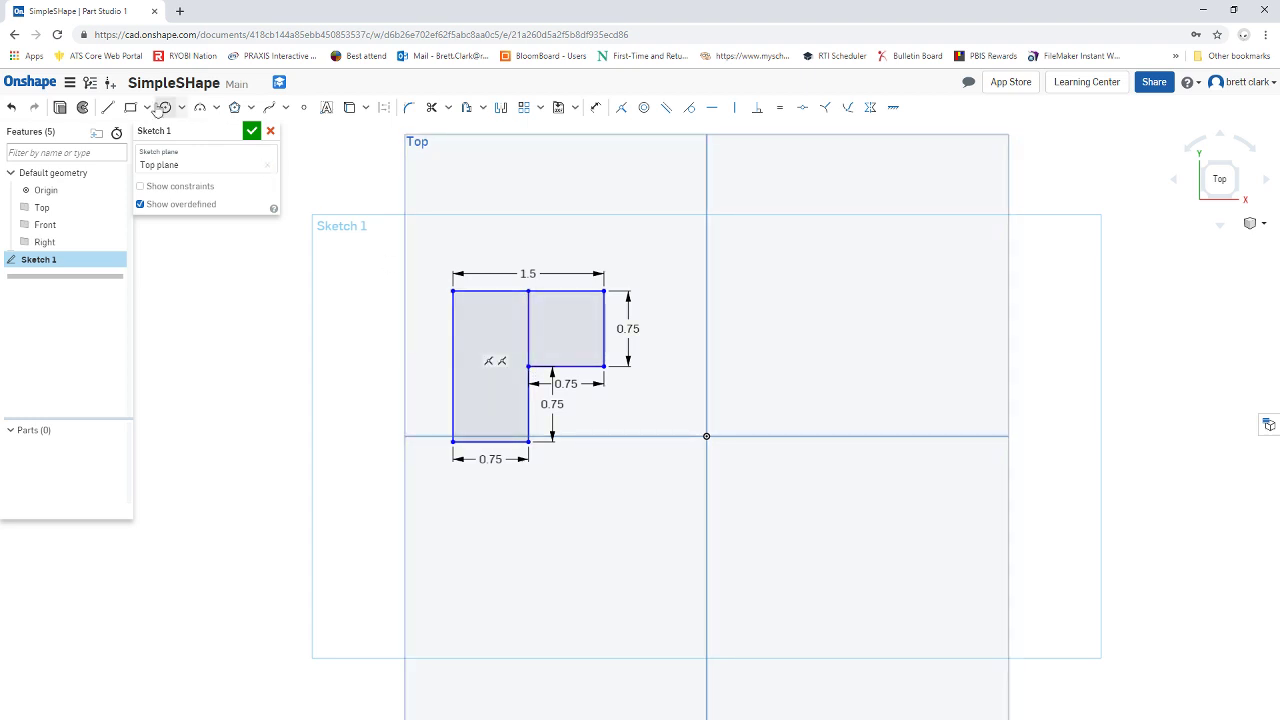
Draw a line from the inner corner across to the left edge.
{"action": "left_click", "coordinate": [107, 107]}
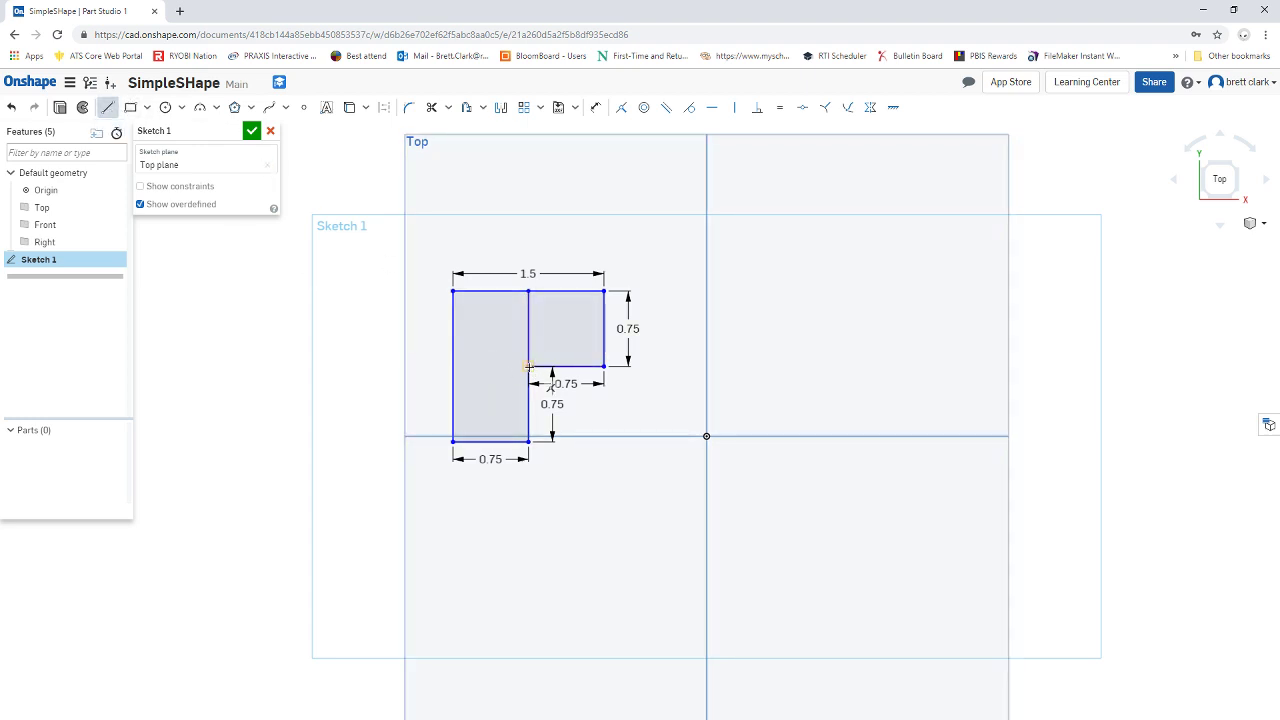
{"action": "left_click", "coordinate": [528, 367]}
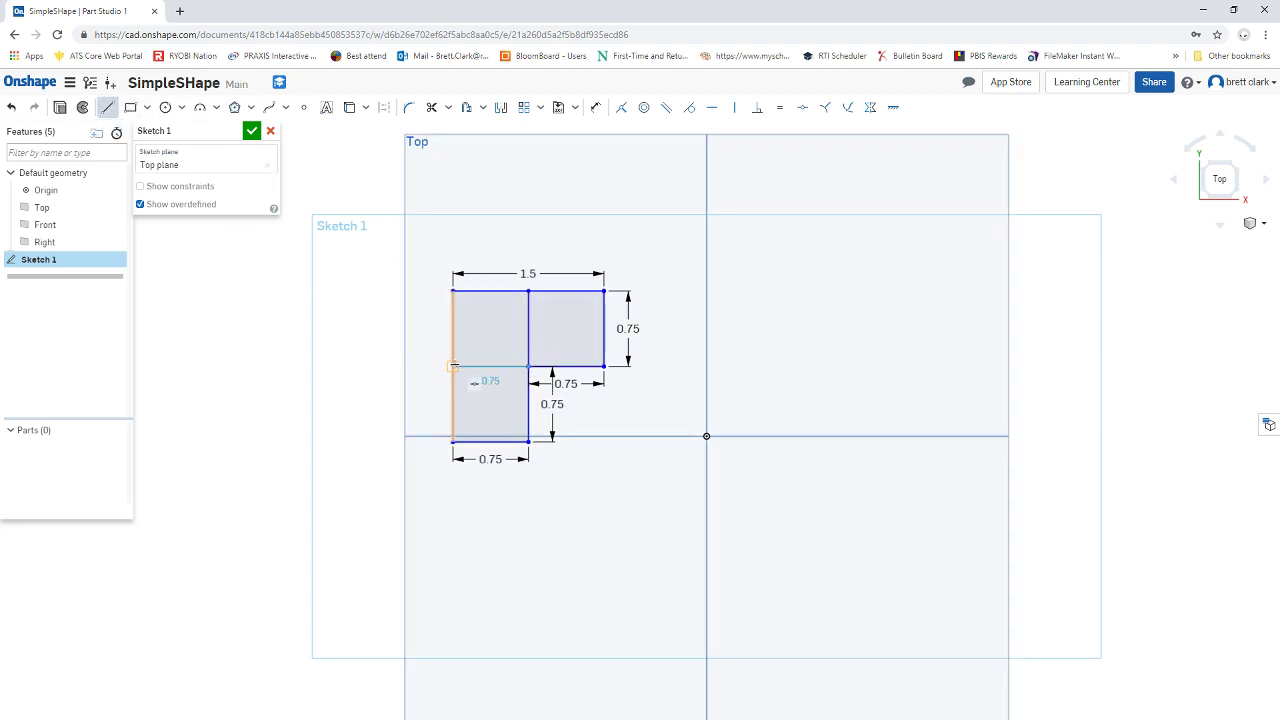
{"action": "left_click", "coordinate": [452, 366]}
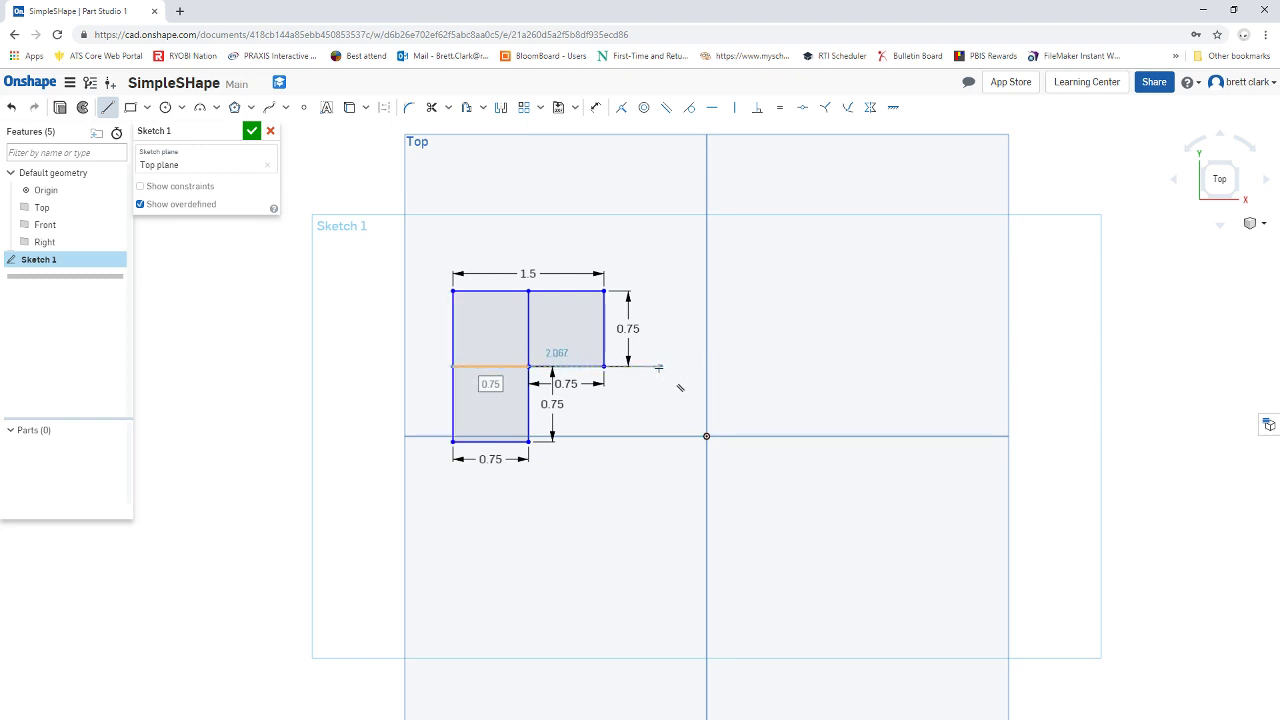
{"action": "key", "text": "Escape"}
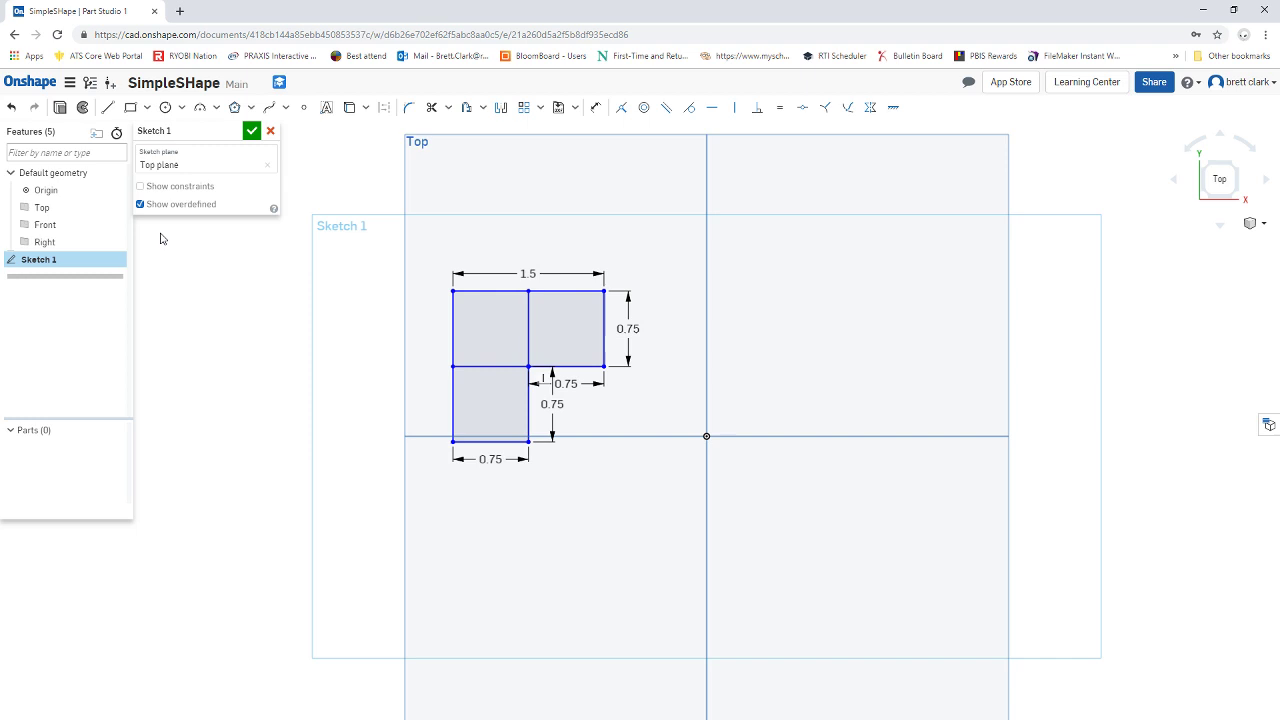
Close the sketch, restore the cancelled Sketch 1, and select it in the feature list.
{"action": "left_click", "coordinate": [270, 132]}
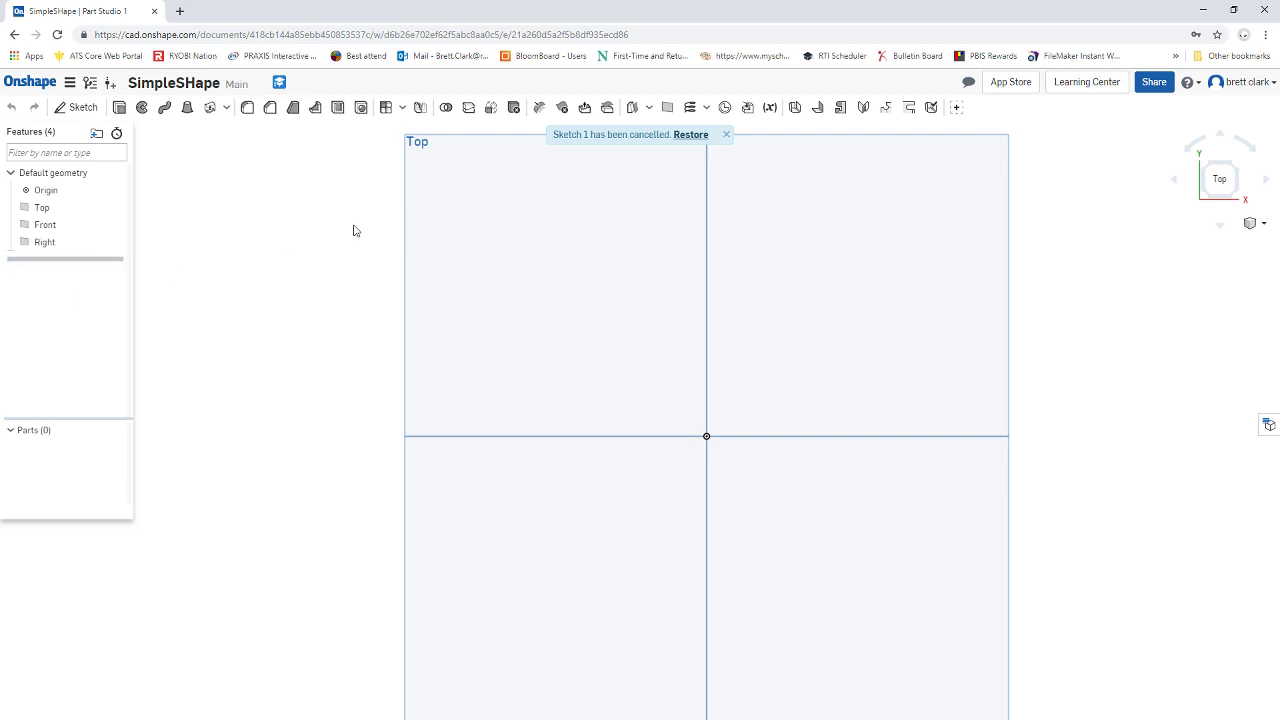
{"action": "left_click", "coordinate": [690, 136]}
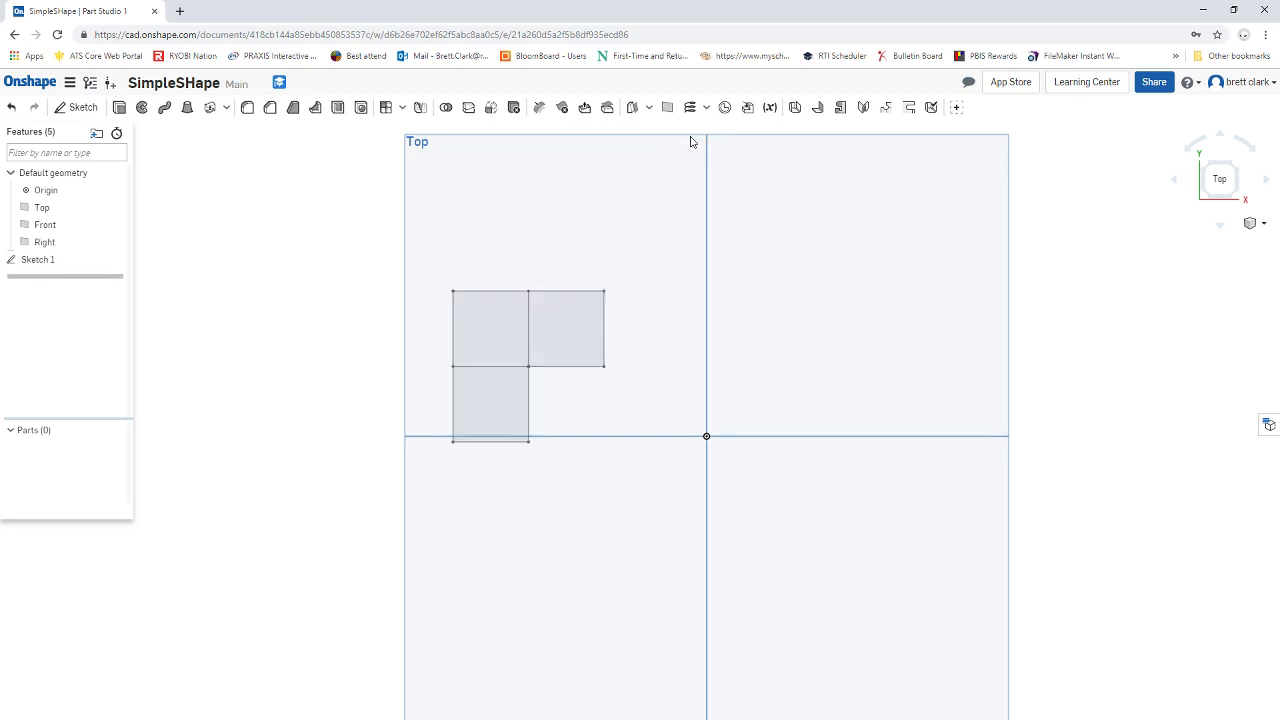
{"action": "left_click", "coordinate": [53, 260]}
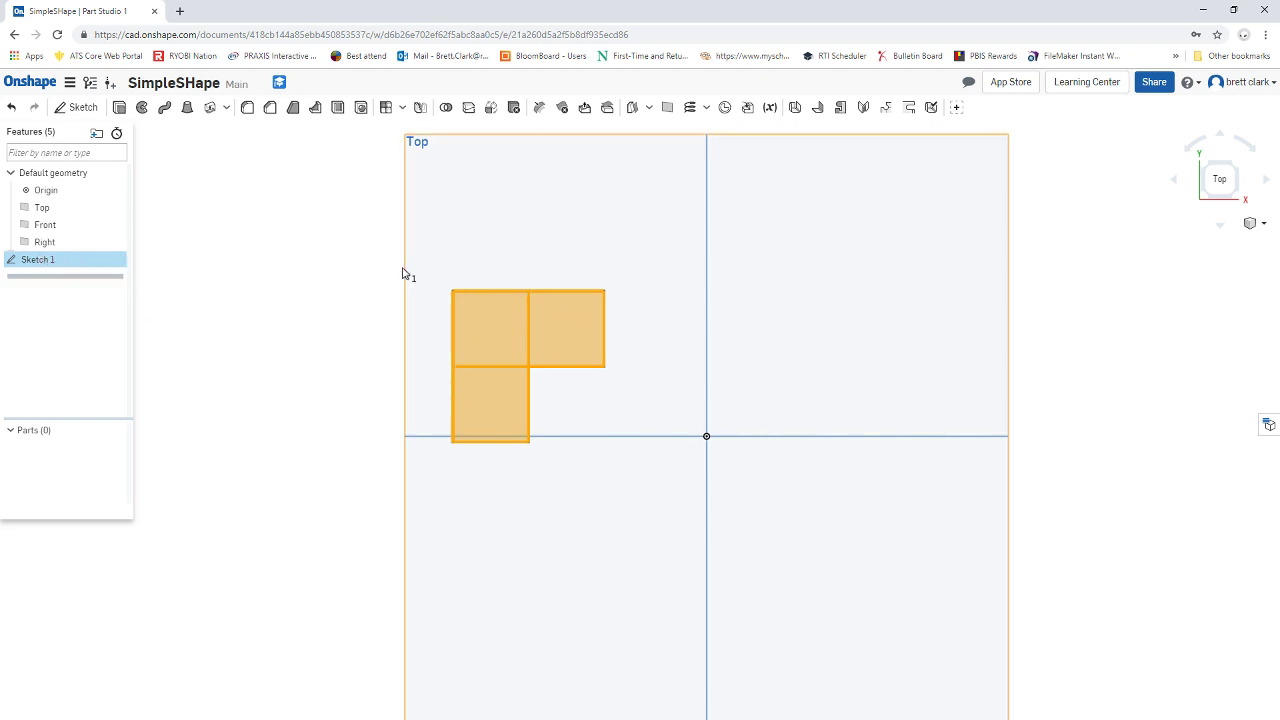
Clear the selection, then select the top-left, bottom-left and top-right square regions.
{"action": "mouse_move", "coordinate": [1066, 359]}
{"action": "middle_mouse_down"}
{"action": "mouse_move", "coordinate": [1051, 345]}
{"action": "mouse_move", "coordinate": [998, 351]}
{"action": "middle_mouse_up"}
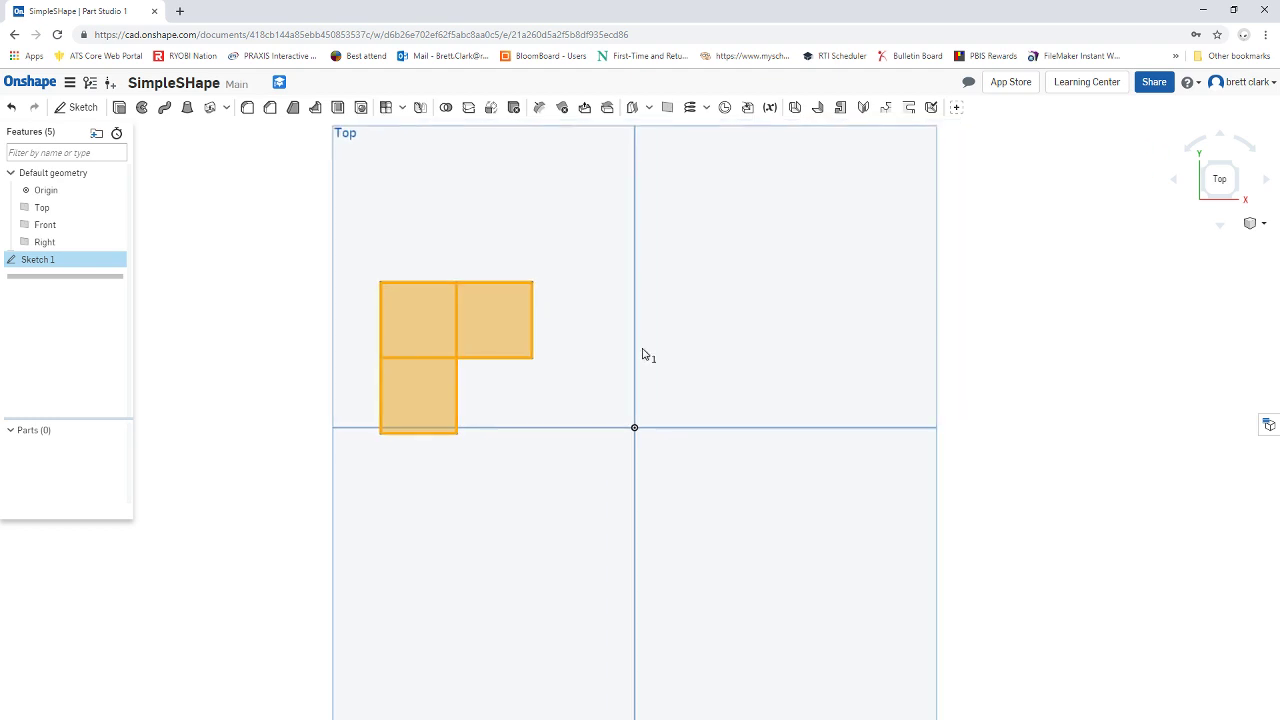
{"action": "left_click", "coordinate": [622, 307]}
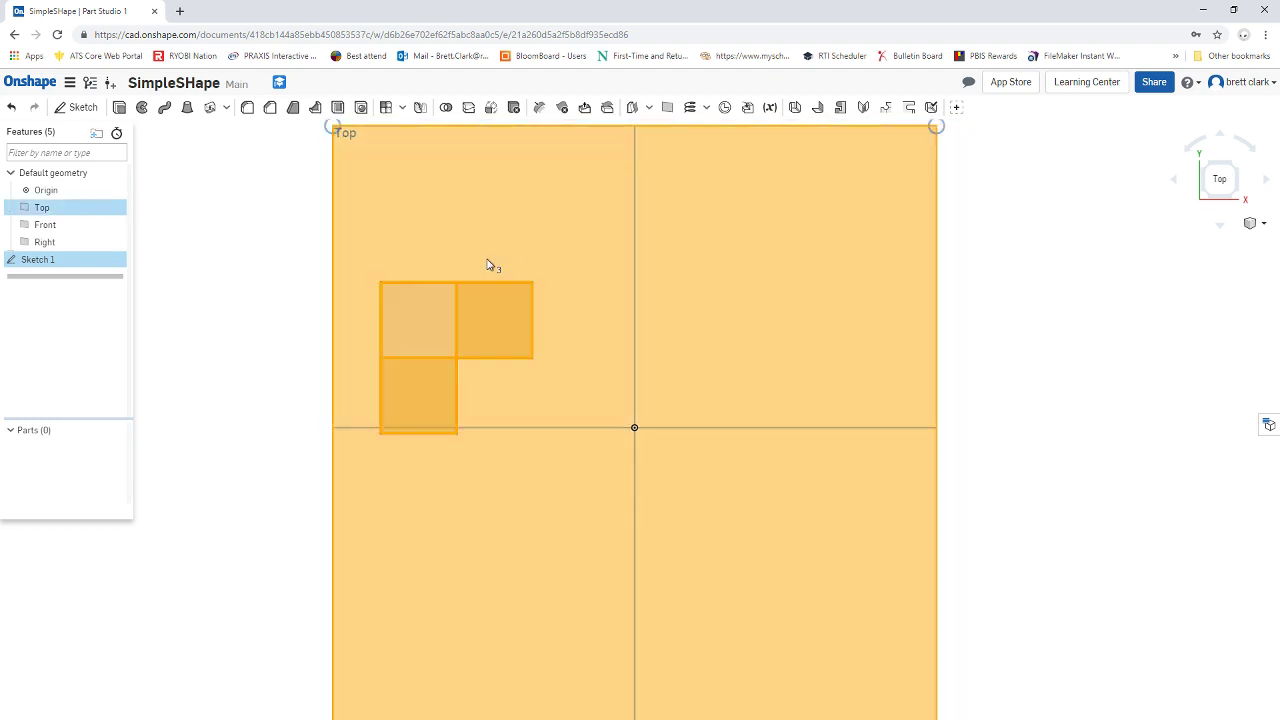
{"action": "left_click", "coordinate": [278, 244]}
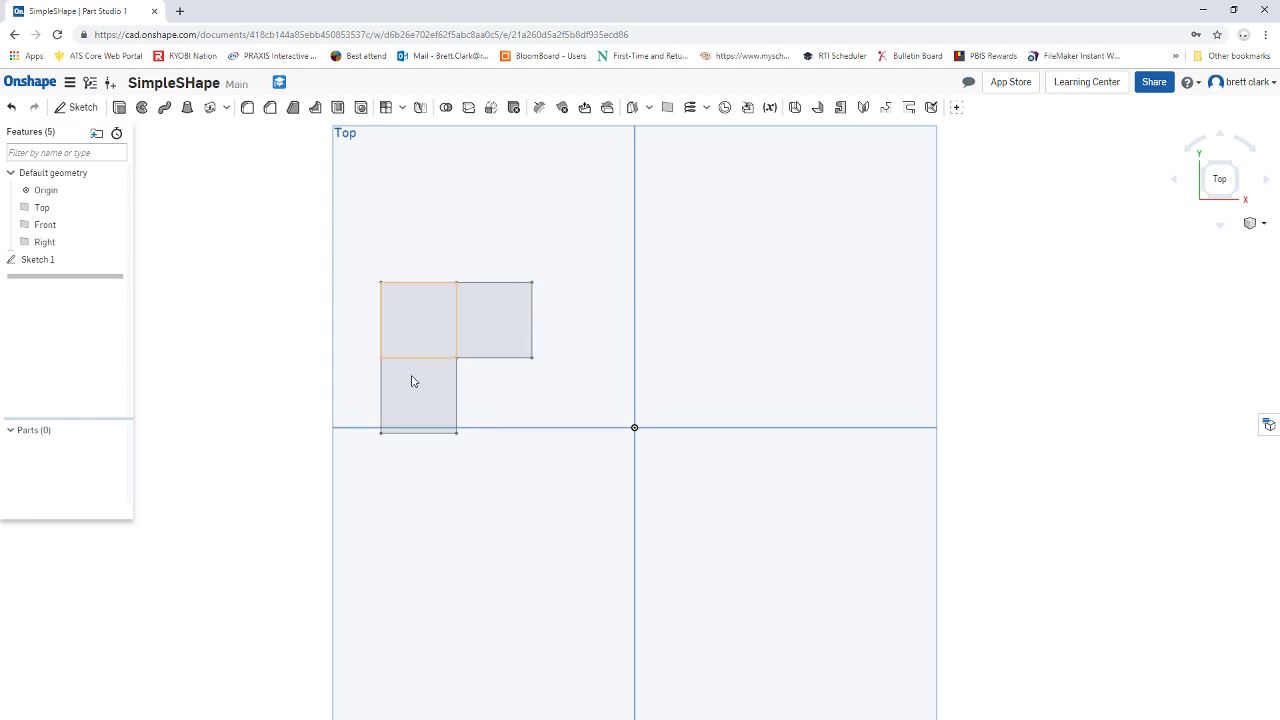
{"action": "left_click", "coordinate": [420, 333]}
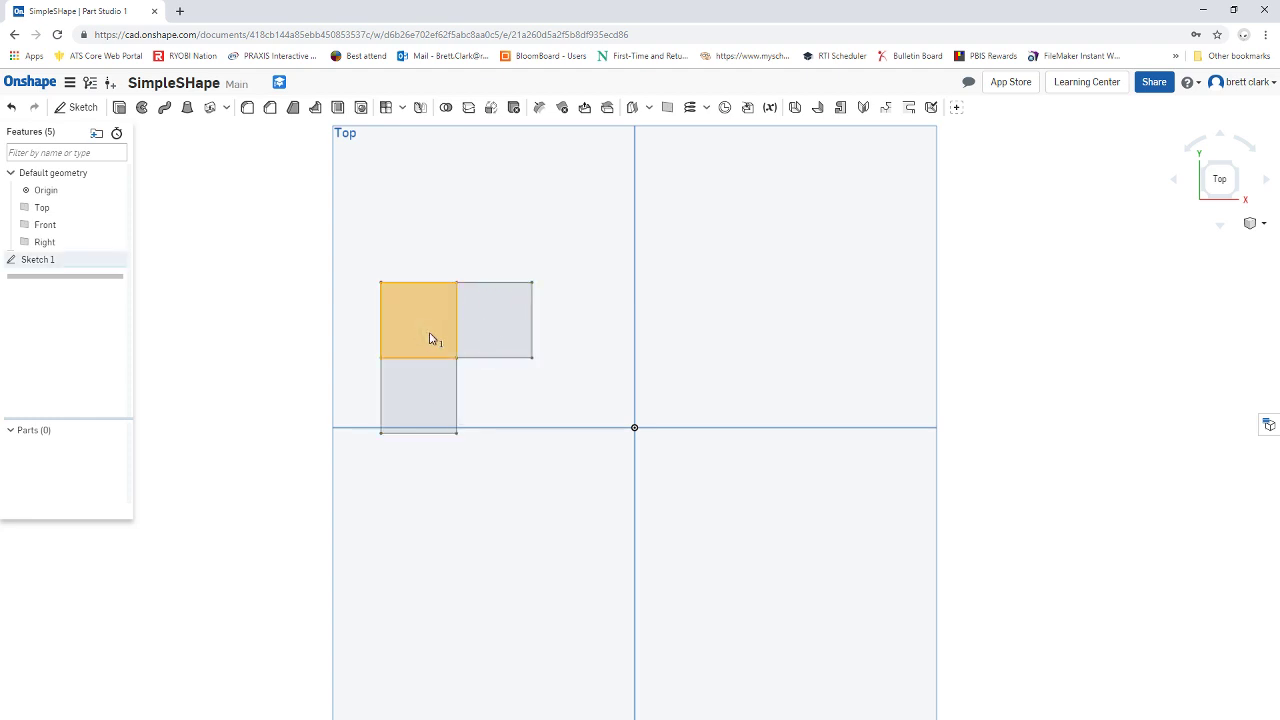
{"action": "left_click", "coordinate": [430, 400]}
{"action": "left_click", "coordinate": [474, 340]}
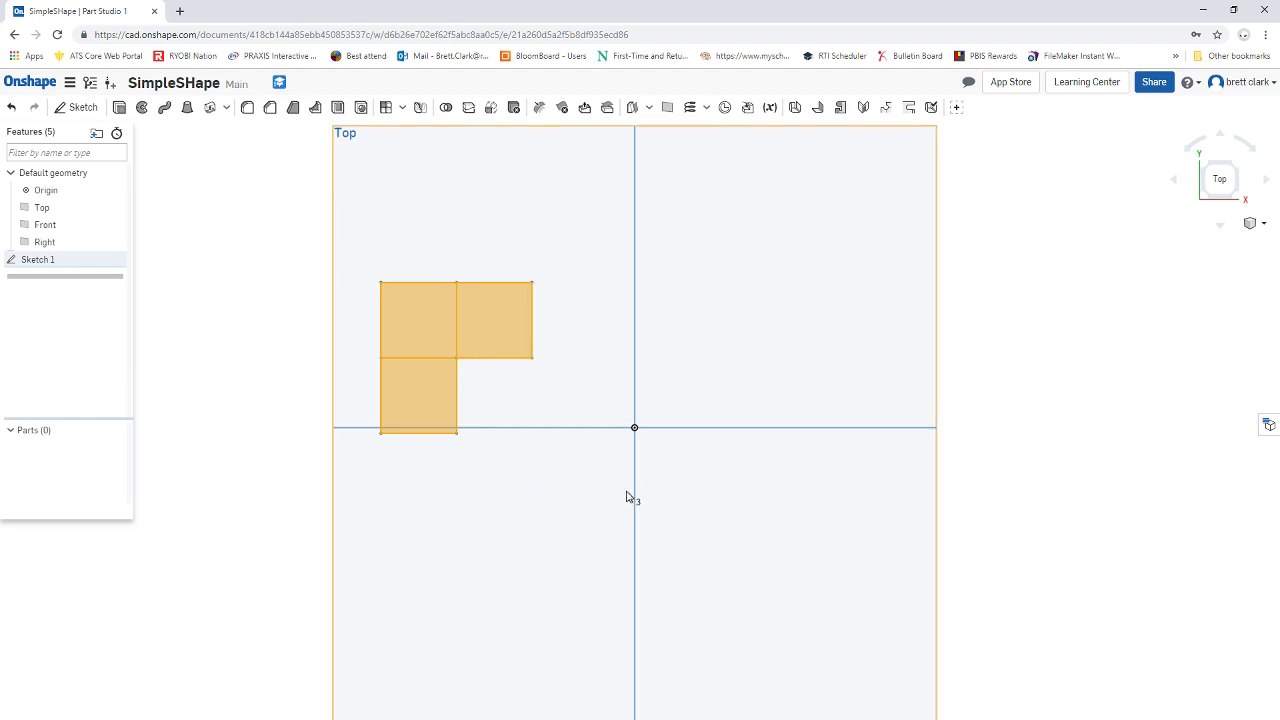
Show the L-shaped sketch in an isometric view, orbiting and zooming around it.
{"action": "left_click", "coordinate": [1208, 197]}
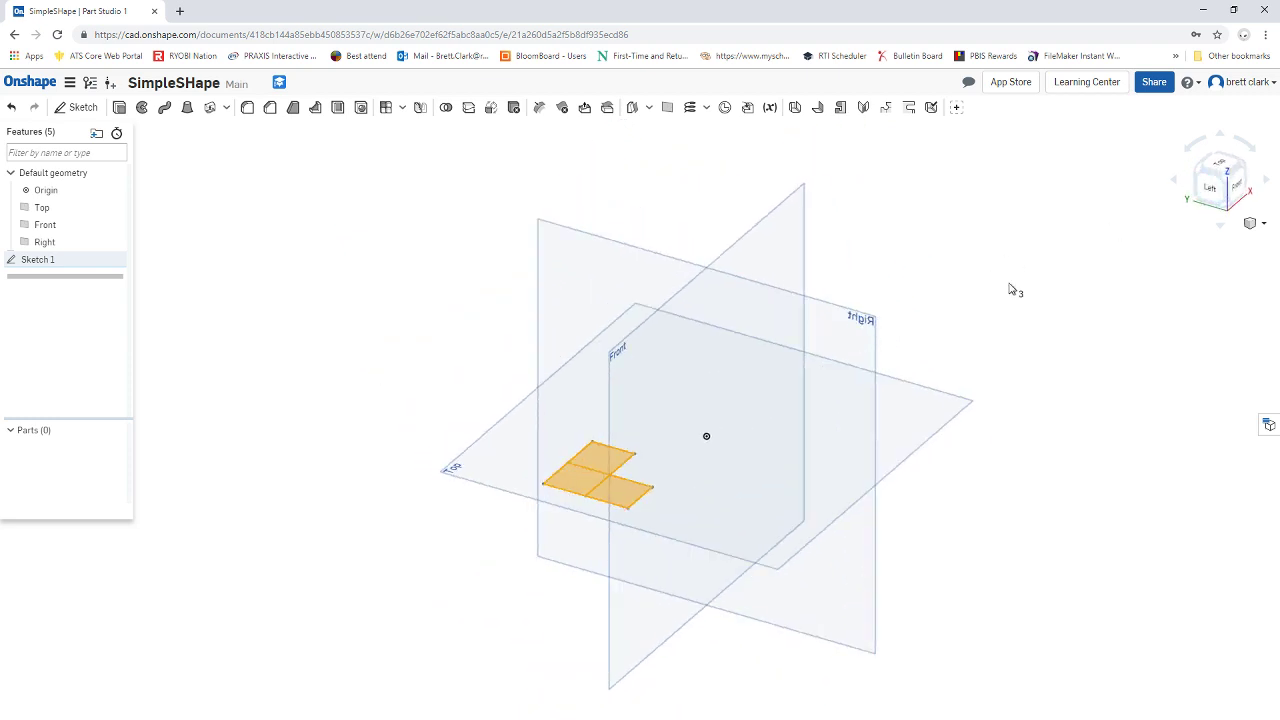
{"action": "mouse_move", "coordinate": [1030, 330]}
{"action": "right_mouse_down"}
{"action": "mouse_move", "coordinate": [954, 334]}
{"action": "mouse_move", "coordinate": [903, 357]}
{"action": "mouse_move", "coordinate": [916, 358]}
{"action": "right_mouse_up"}
{"action": "left_click", "coordinate": [1225, 176]}
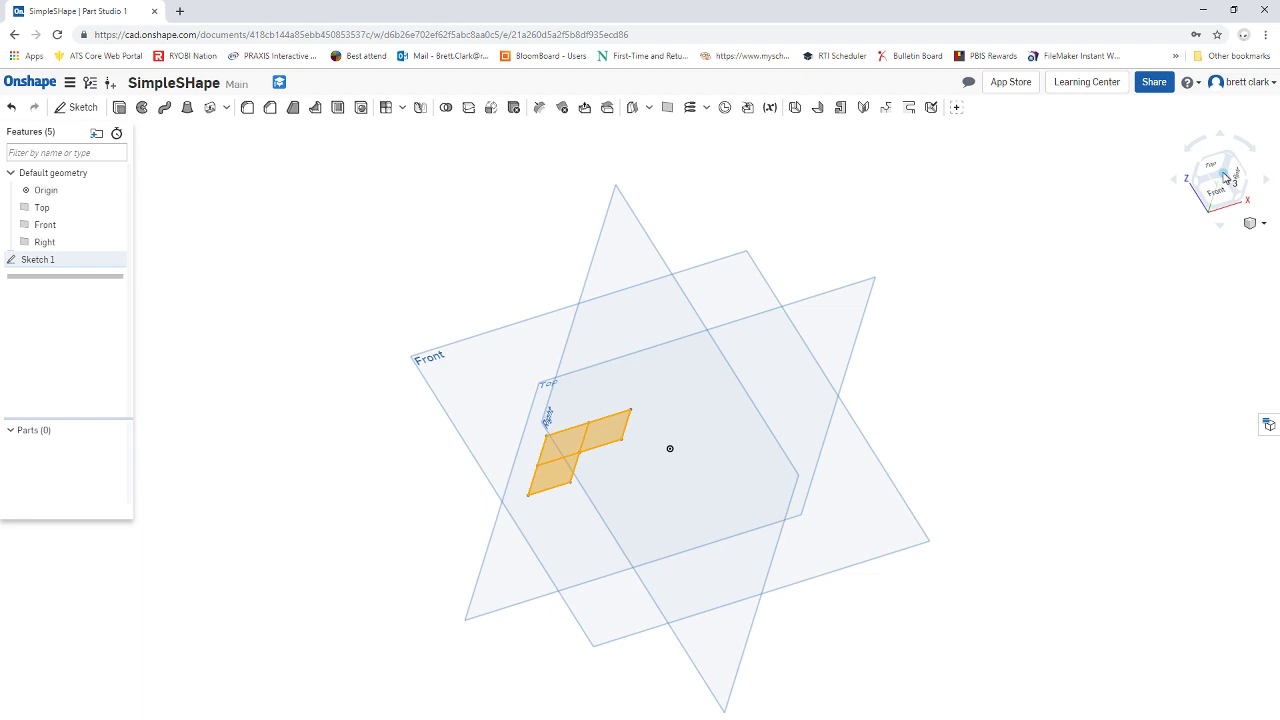
{"action": "scroll", "coordinate": [500, 400], "scroll_direction": "up", "scroll_amount": 3}
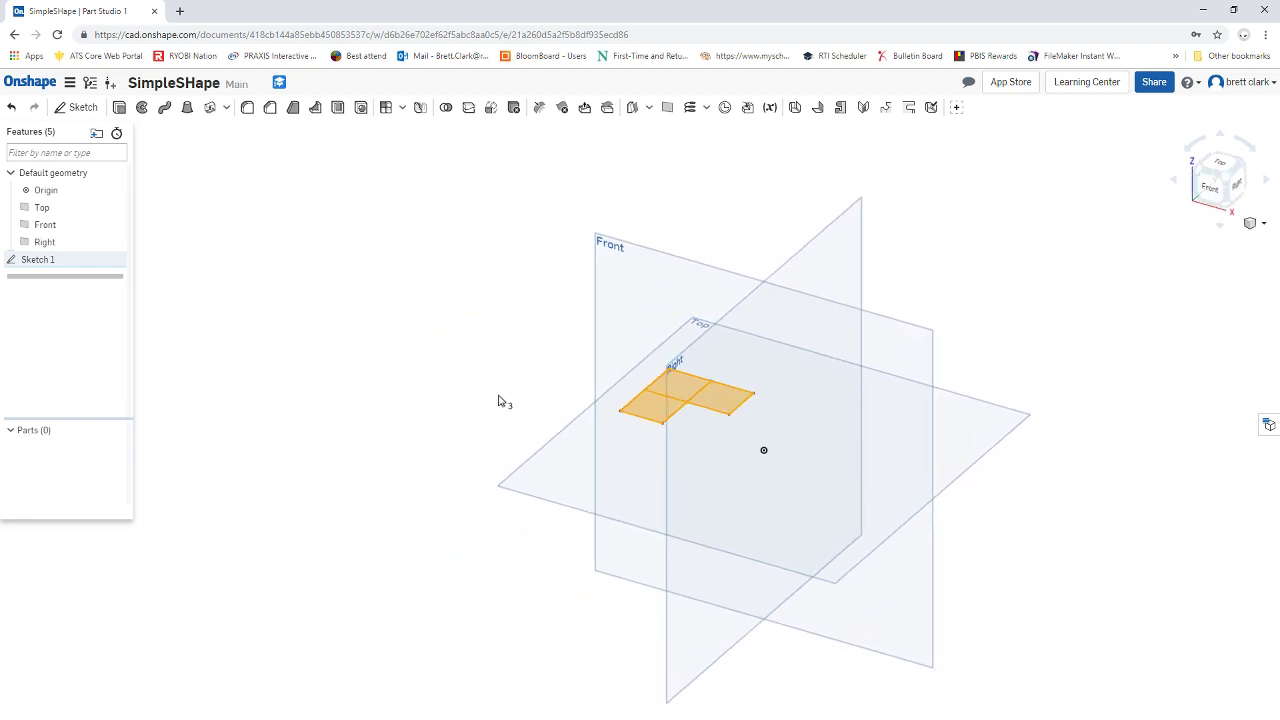
{"action": "scroll", "coordinate": [530, 397], "scroll_direction": "down", "scroll_amount": 1}
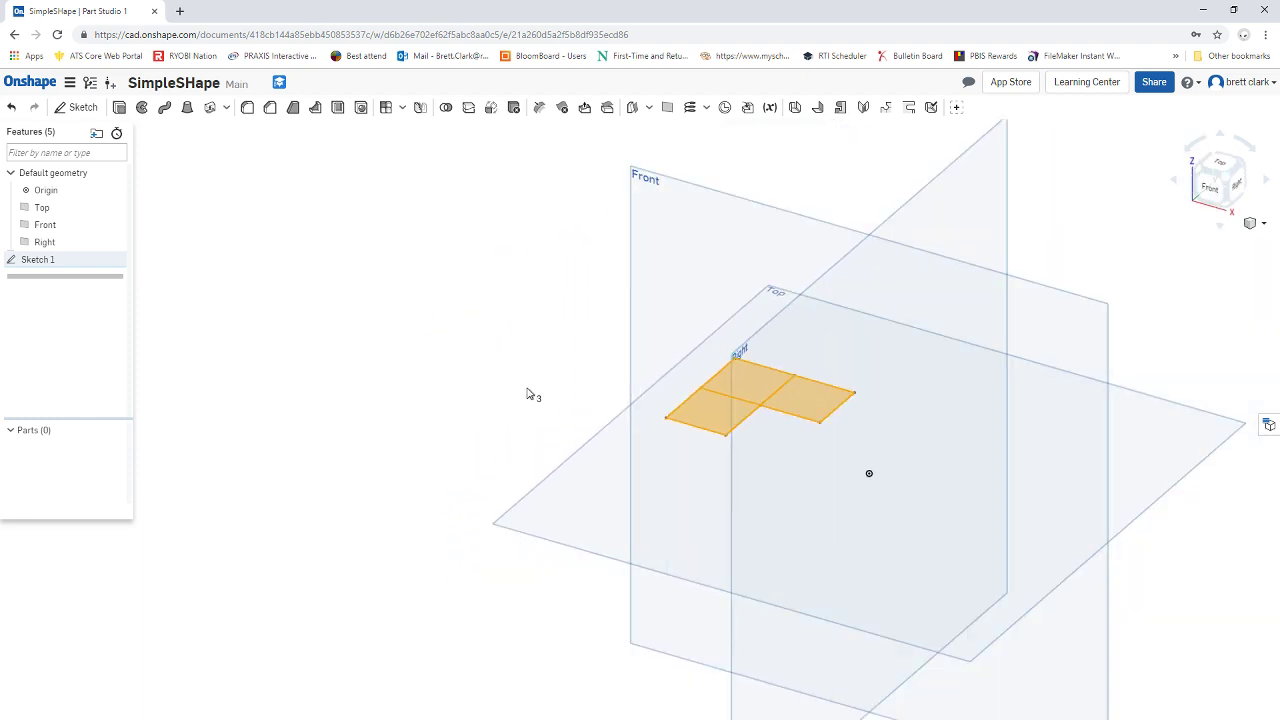
Extrude the three square regions 0.75 in deep as Extrude 1.
{"action": "left_click", "coordinate": [119, 108]}
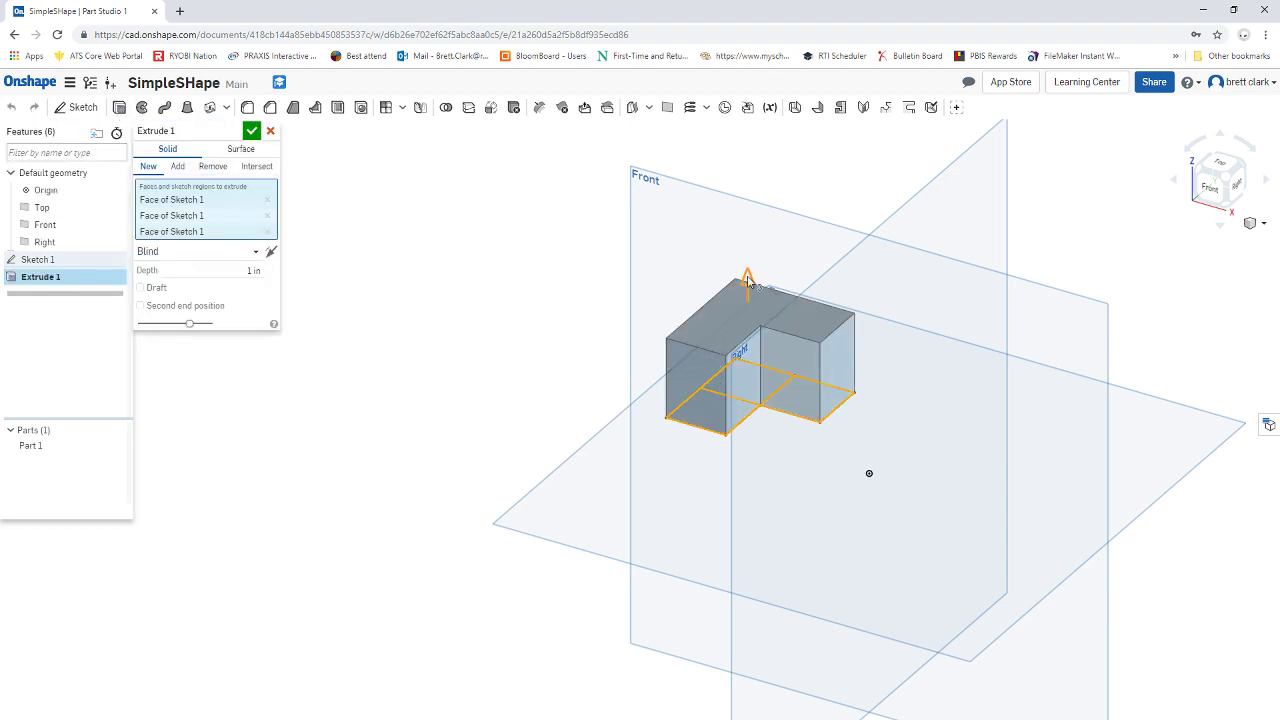
{"action": "left_click_drag", "start_coordinate": [748, 280], "coordinate": [748, 308]}
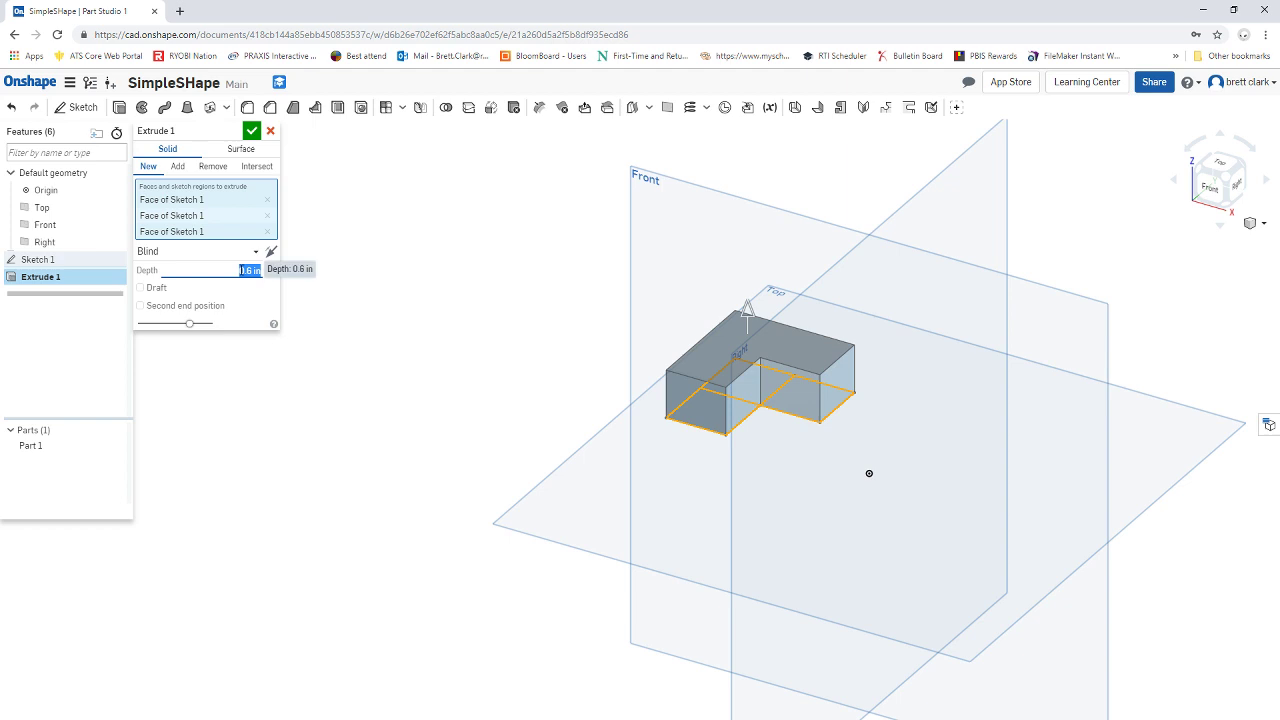
{"action": "type", "text": "0.75"}
{"action": "key", "text": "Return"}
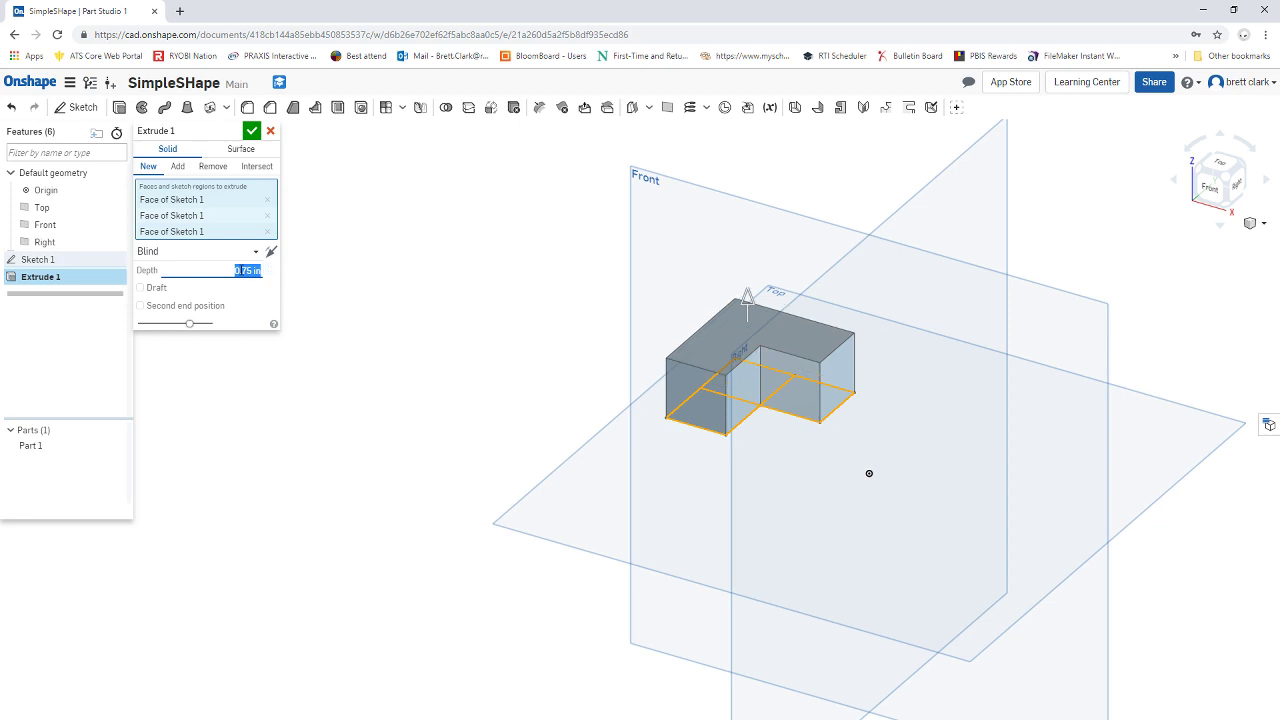
{"action": "key", "text": "BackSpace"}
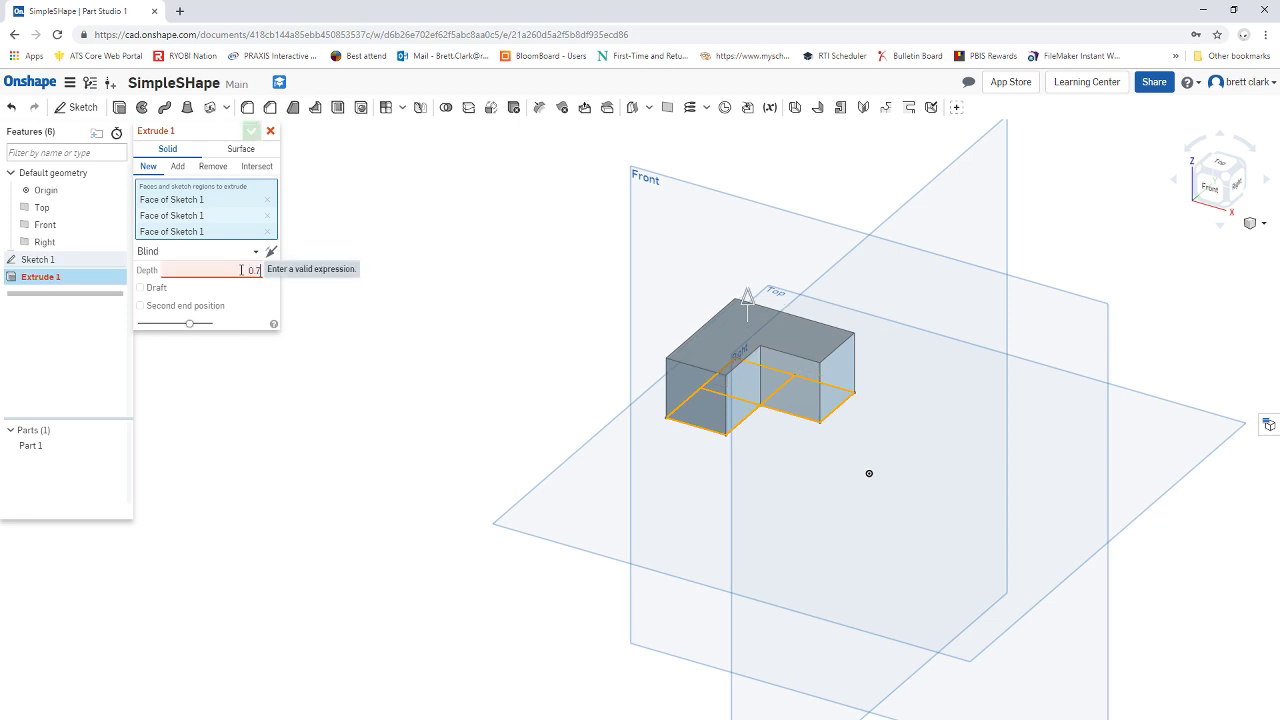
{"action": "key", "text": "Return"}
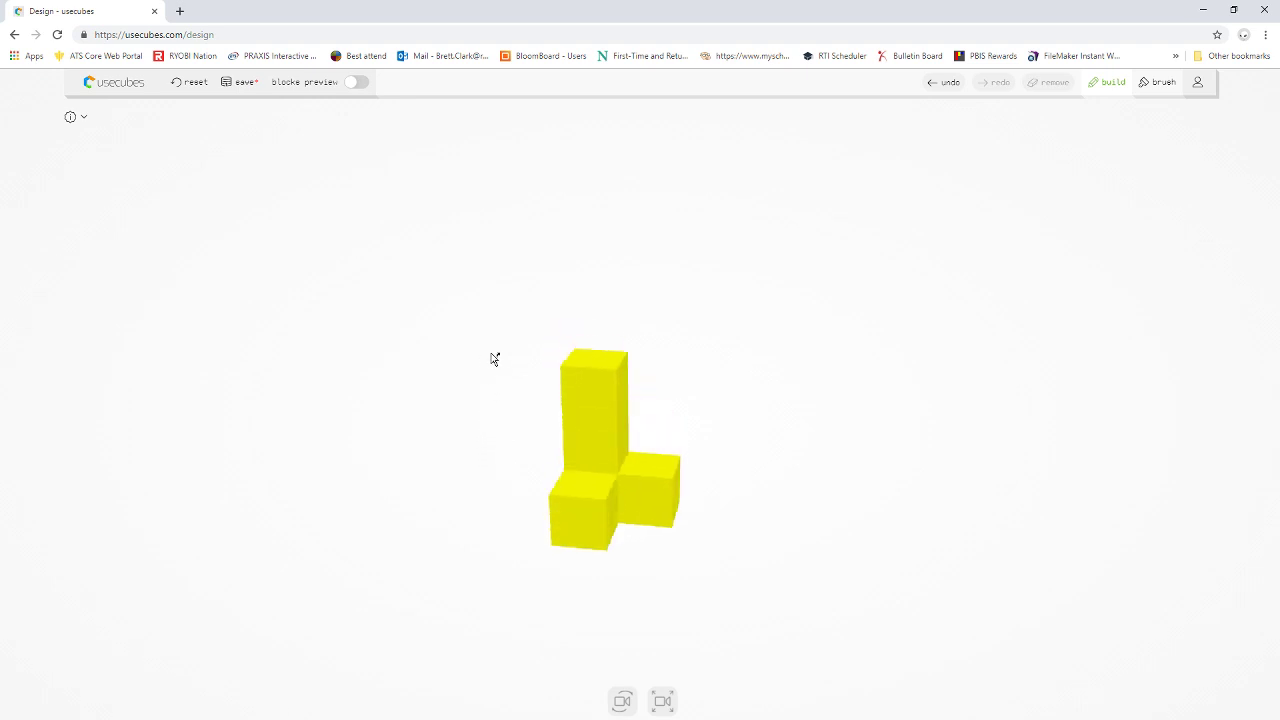
Add a cube atop the usecubes model's corner column, then return to Onshape.
{"action": "left_click", "coordinate": [584, 440]}
{"action": "key", "text": "alt+Tab"}
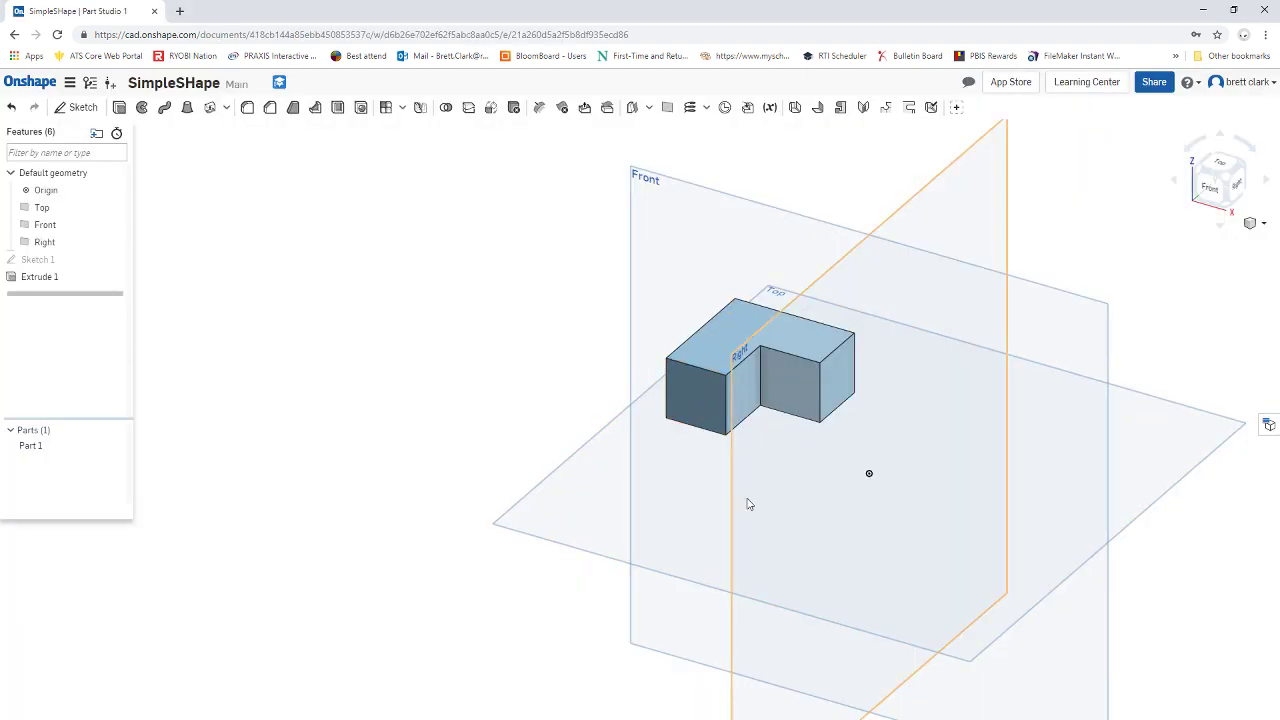
{"action": "left_click", "coordinate": [1228, 210]}
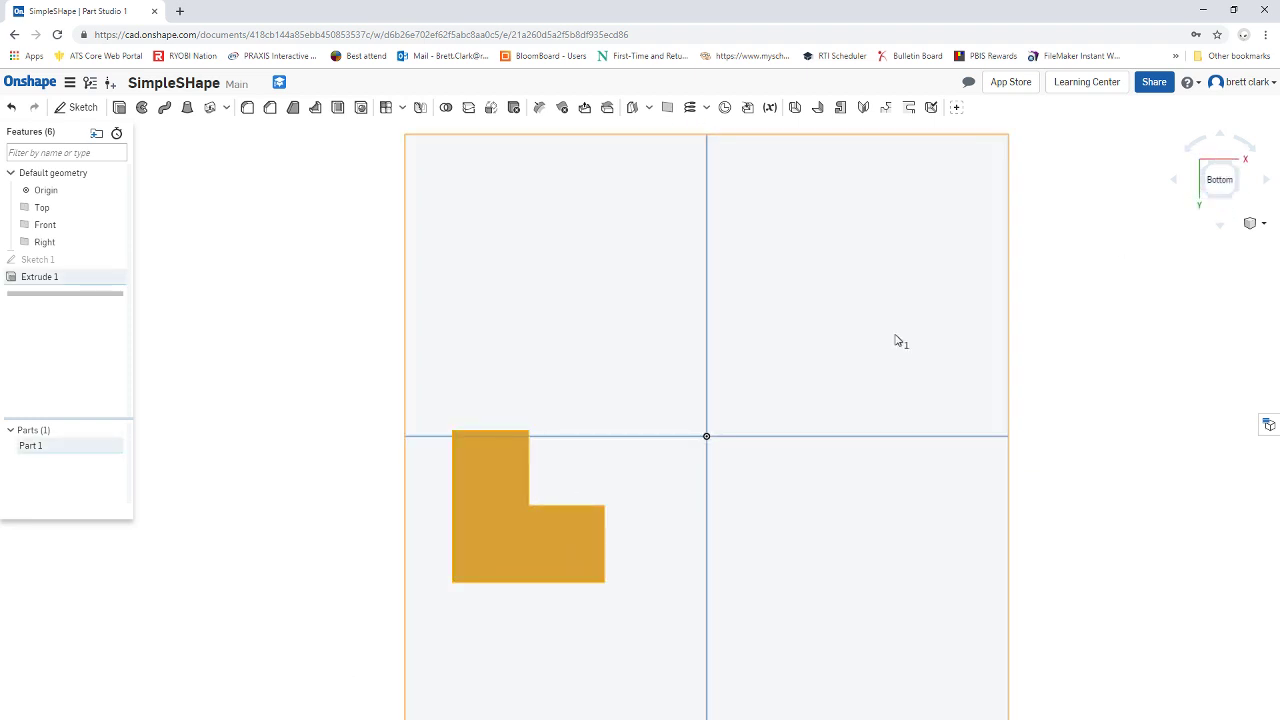
{"action": "left_click", "coordinate": [1221, 140]}
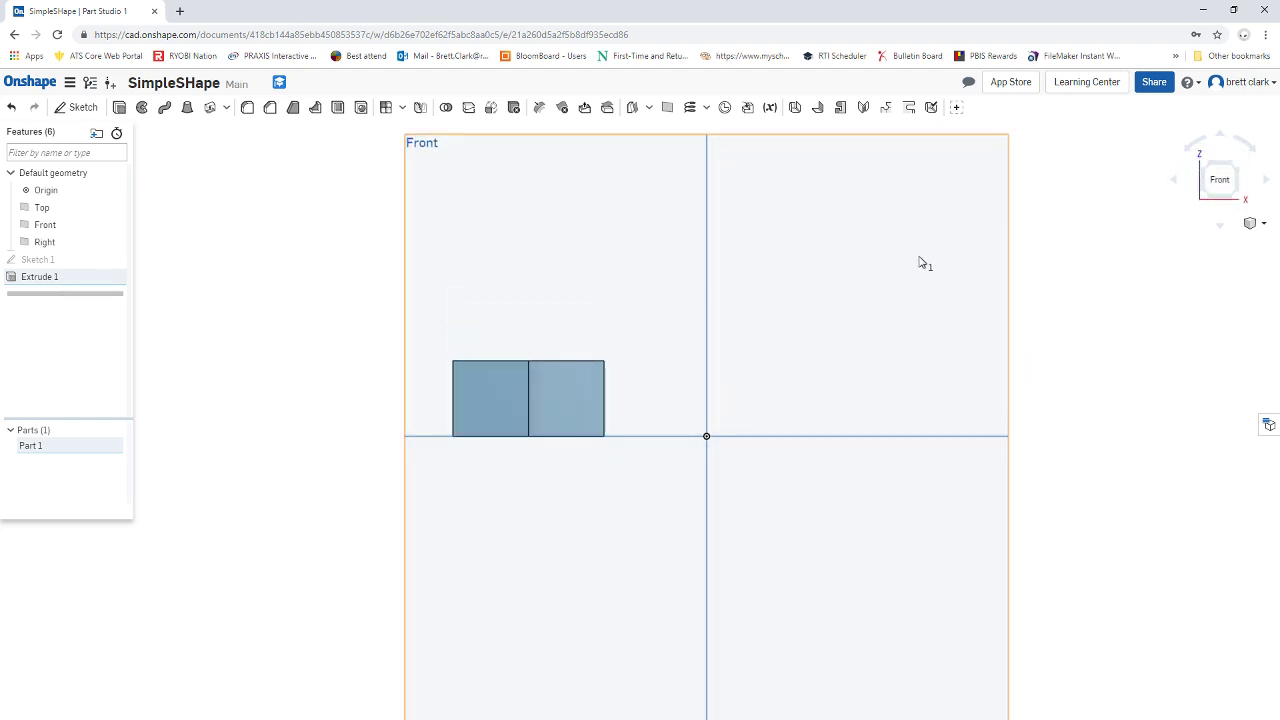
{"action": "key", "text": "shift+7"}
{"action": "right_click_drag", "start_coordinate": [822, 368], "coordinate": [905, 365]}
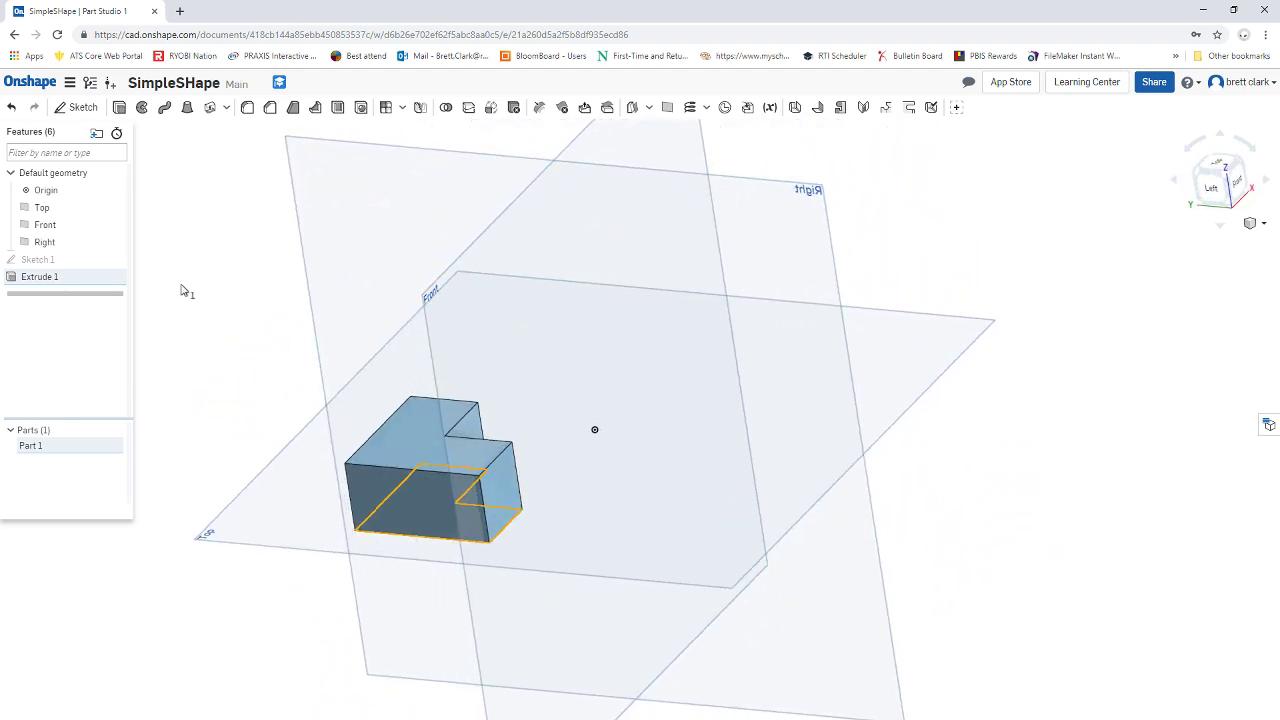
Unhide Sketch 1 so its three square outlines show on the base of Part 1.
{"action": "left_click", "coordinate": [84, 279]}
{"action": "right_click", "coordinate": [82, 276]}
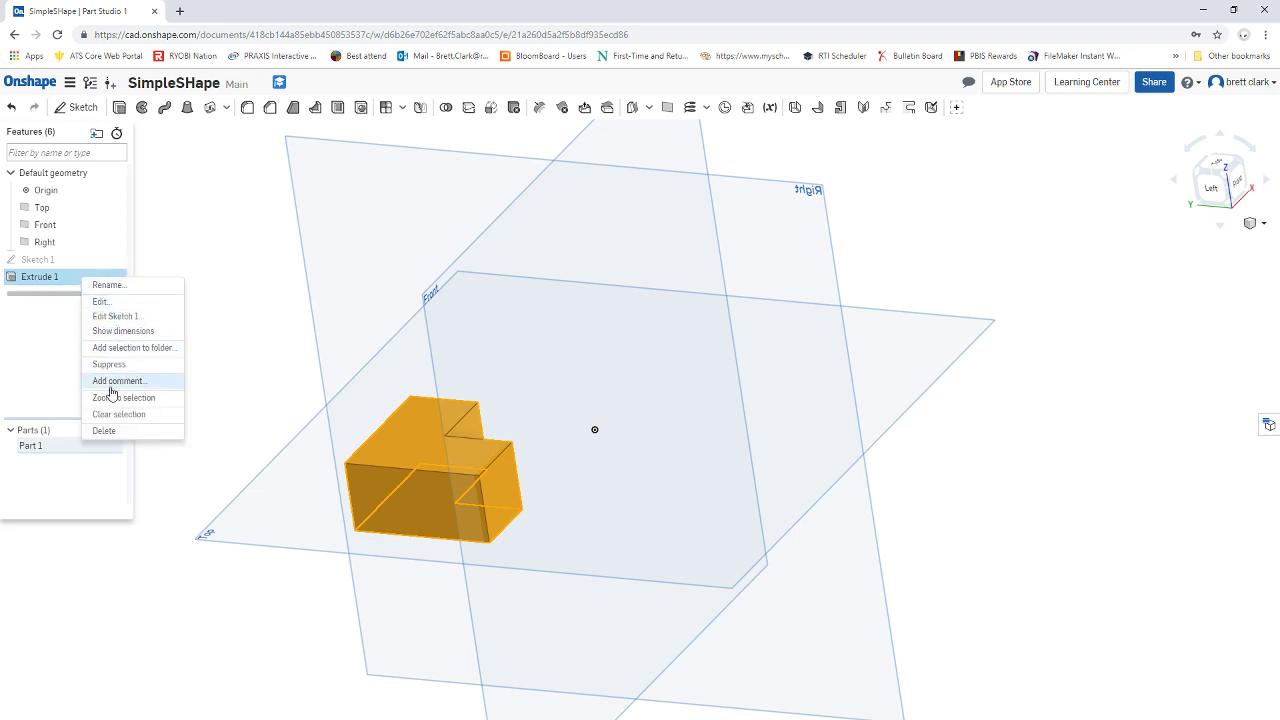
{"action": "left_click", "coordinate": [48, 278]}
{"action": "left_click", "coordinate": [70, 262], "text": "shift"}
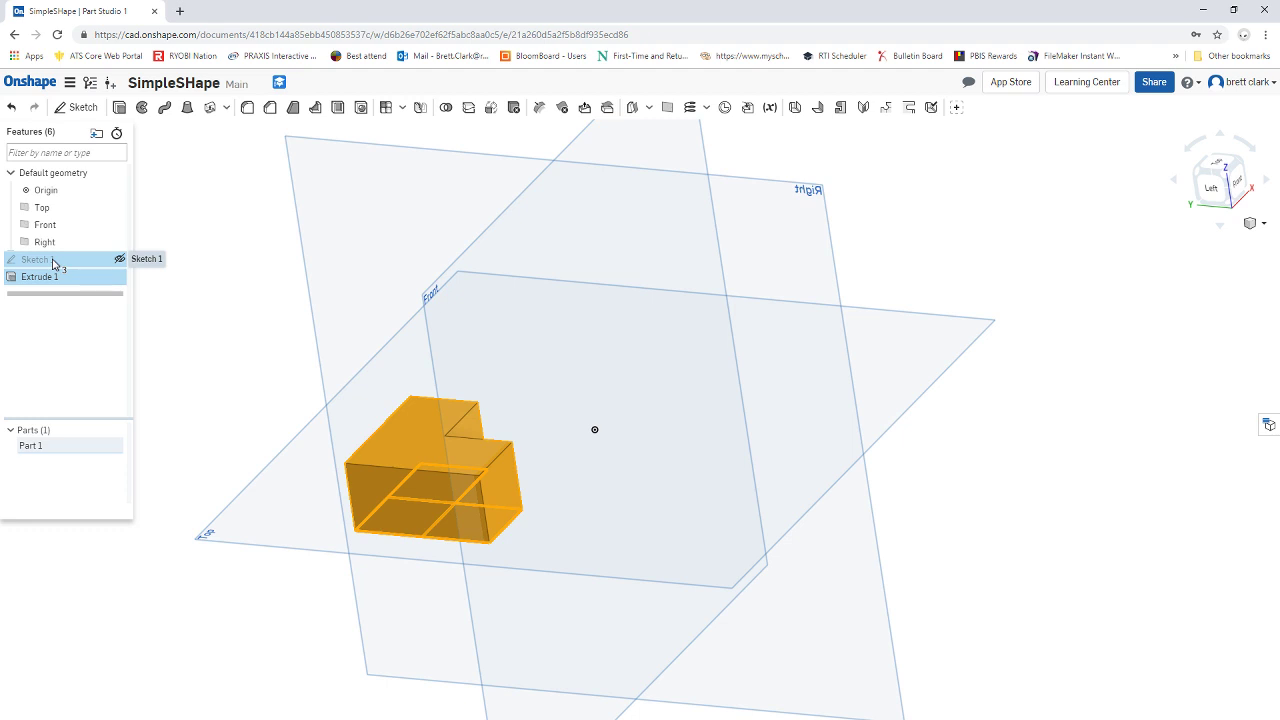
{"action": "left_click", "coordinate": [62, 262], "text": "ctrl"}
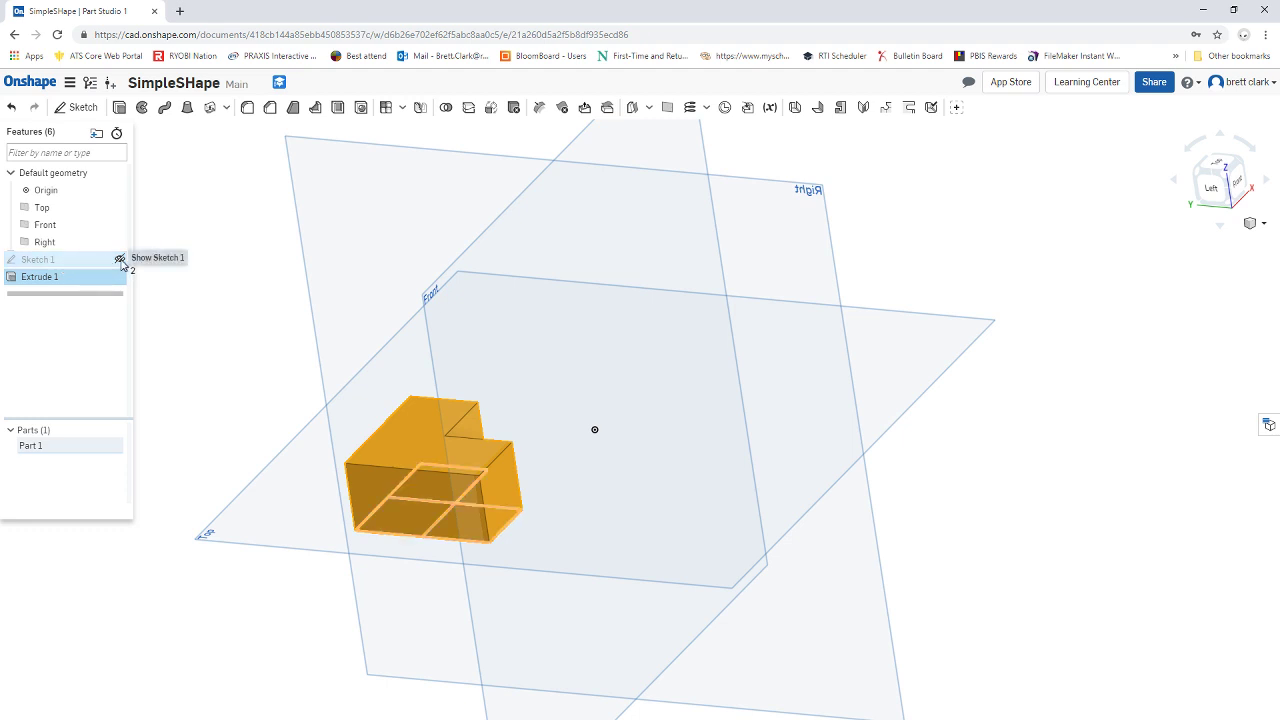
{"action": "left_click", "coordinate": [120, 259]}
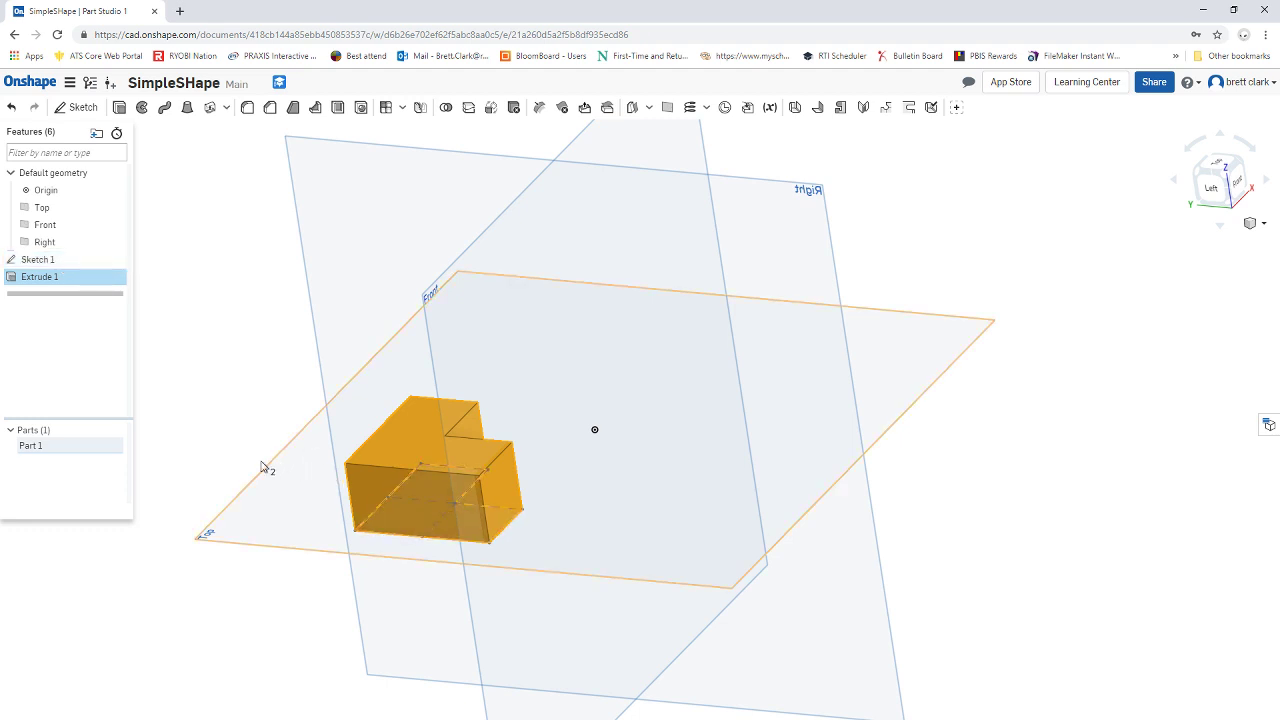
{"action": "left_click", "coordinate": [224, 335]}
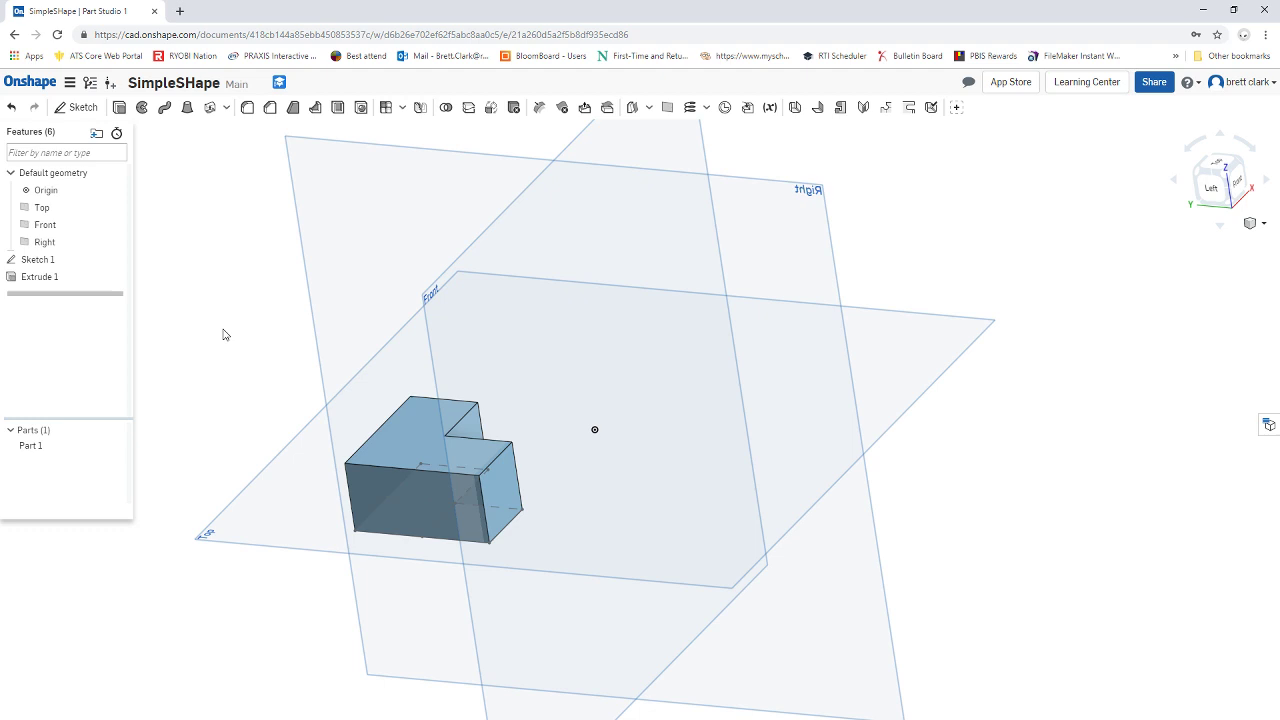
{"action": "left_click", "coordinate": [67, 263]}
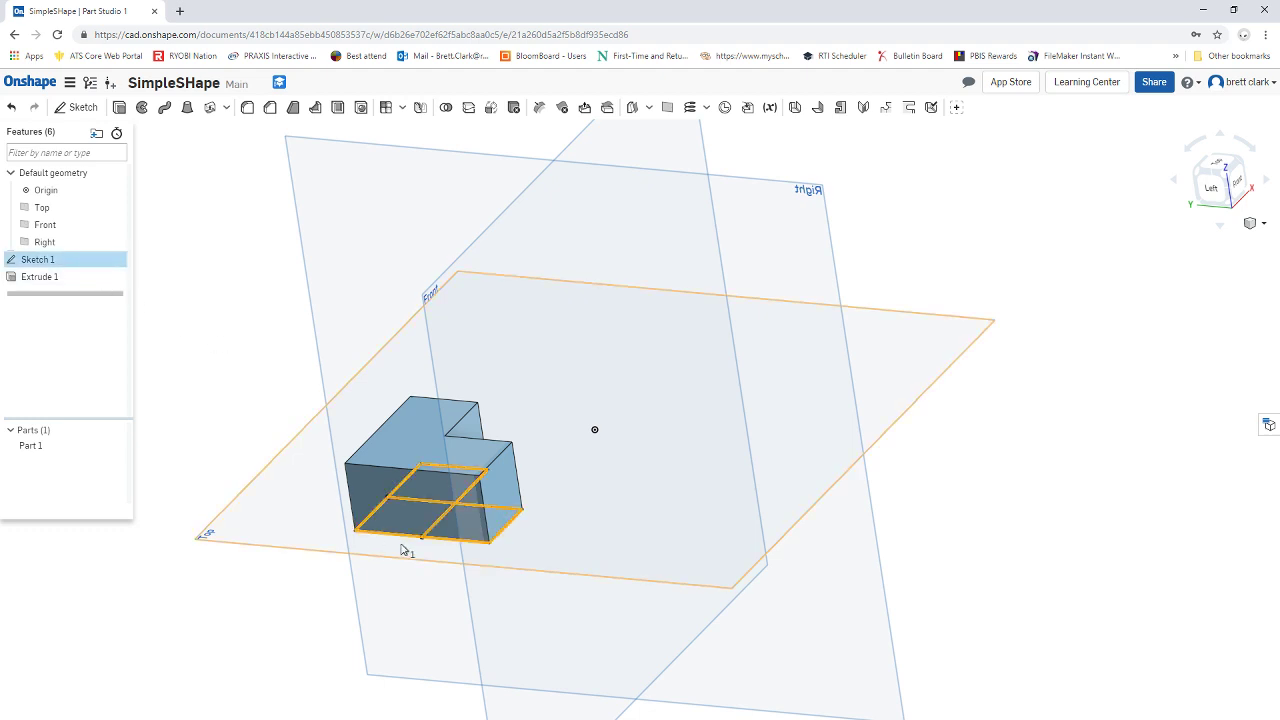
{"action": "mouse_move", "coordinate": [388, 592]}
{"action": "right_mouse_down"}
{"action": "mouse_move", "coordinate": [408, 495]}
{"action": "mouse_move", "coordinate": [416, 518]}
{"action": "right_mouse_up"}
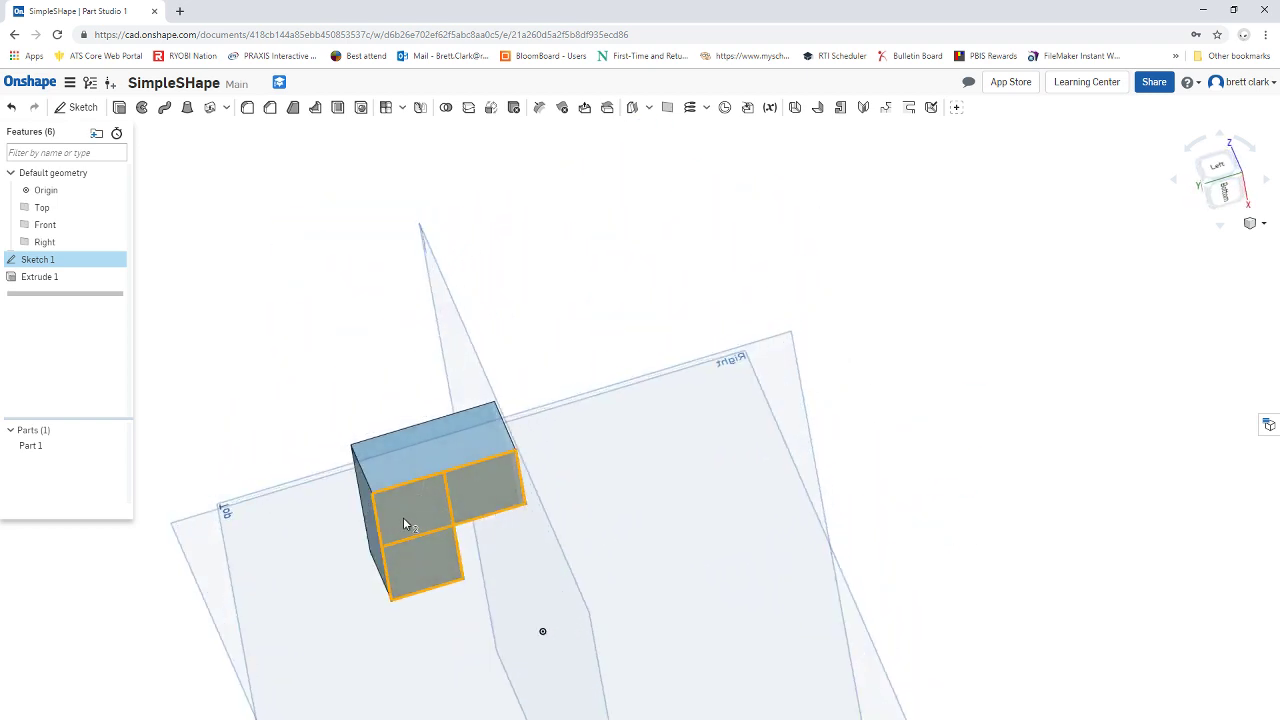
{"action": "left_click", "coordinate": [316, 431]}
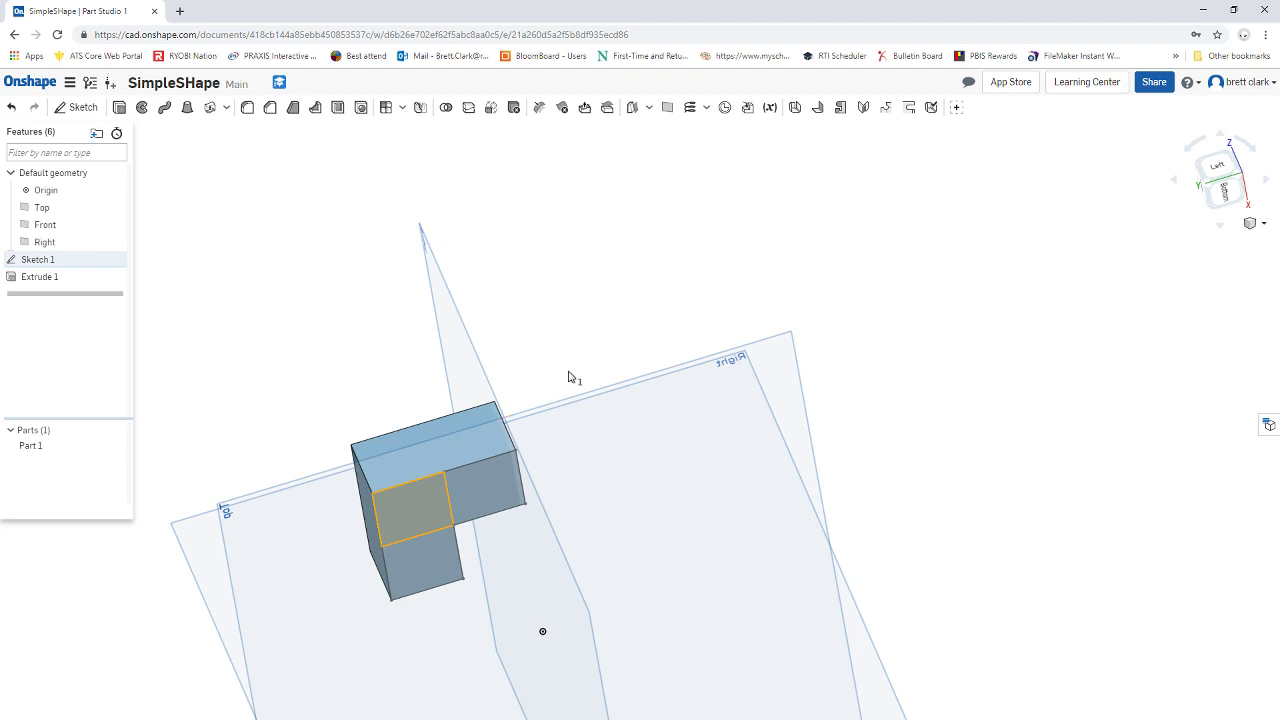
{"action": "mouse_move", "coordinate": [596, 354]}
{"action": "right_mouse_down"}
{"action": "mouse_move", "coordinate": [689, 391]}
{"action": "mouse_move", "coordinate": [745, 383]}
{"action": "mouse_move", "coordinate": [694, 409]}
{"action": "mouse_move", "coordinate": [420, 350]}
{"action": "right_mouse_up"}
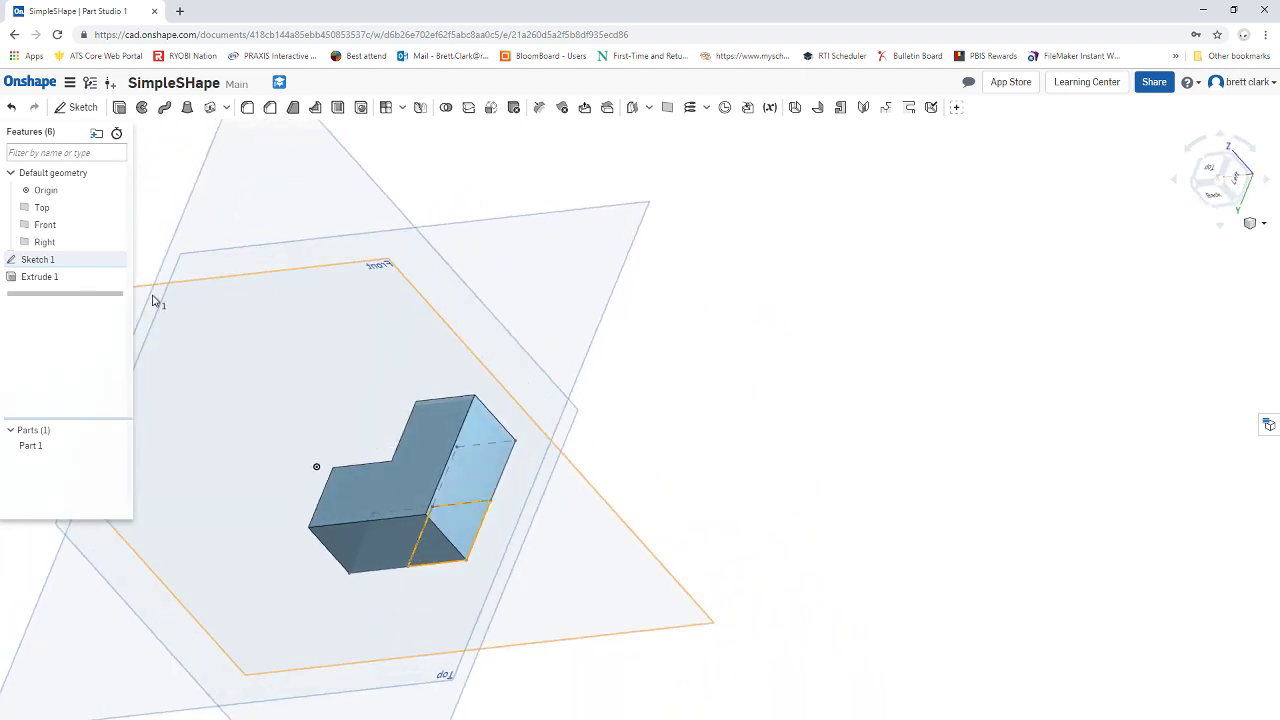
{"action": "left_click", "coordinate": [84, 260]}
{"action": "right_click_drag", "start_coordinate": [640, 457], "coordinate": [646, 375]}
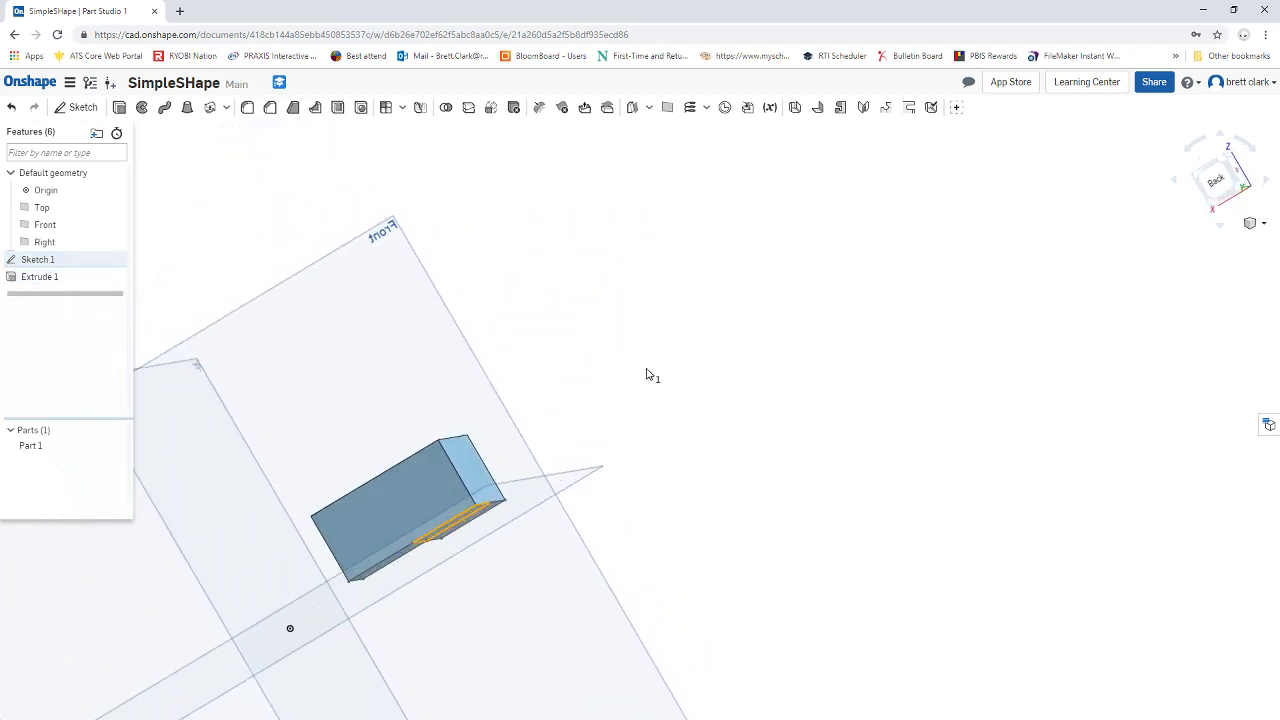
{"action": "right_click_drag", "start_coordinate": [514, 409], "coordinate": [620, 365]}
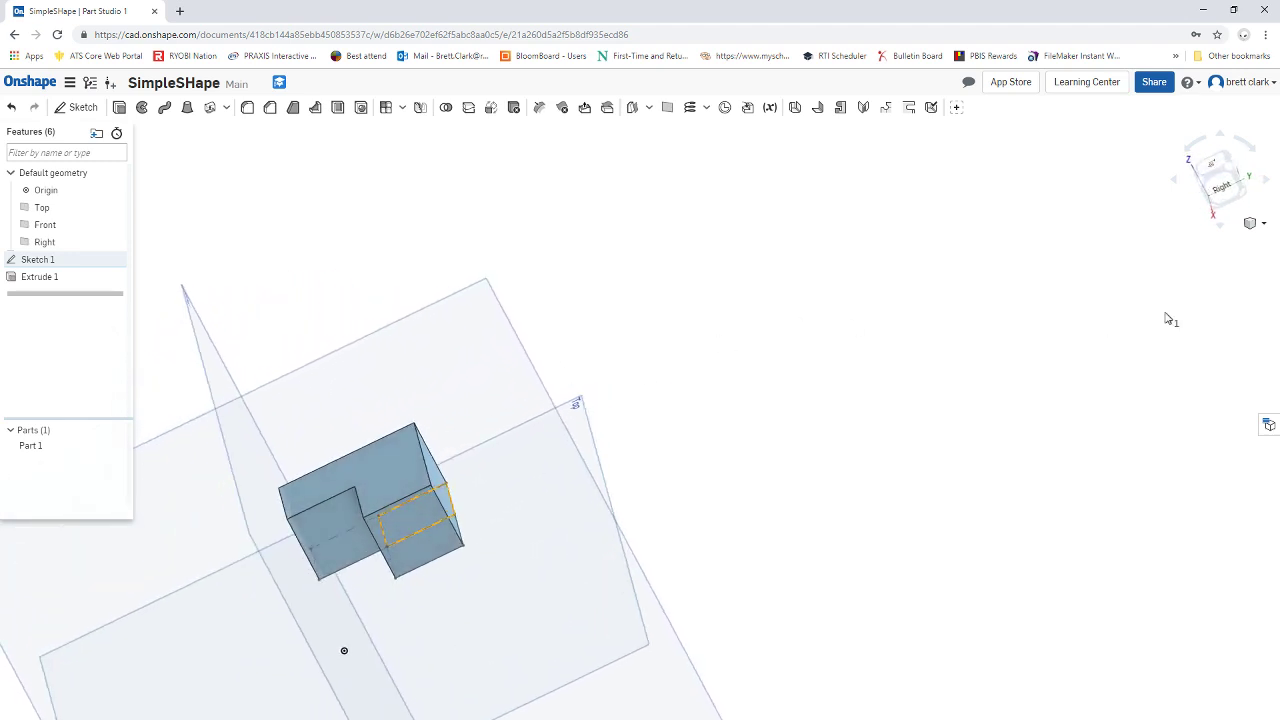
Extrude the corner sketch square to a depth of 2.5 in as Extrude 2.
{"action": "left_click", "coordinate": [1212, 165]}
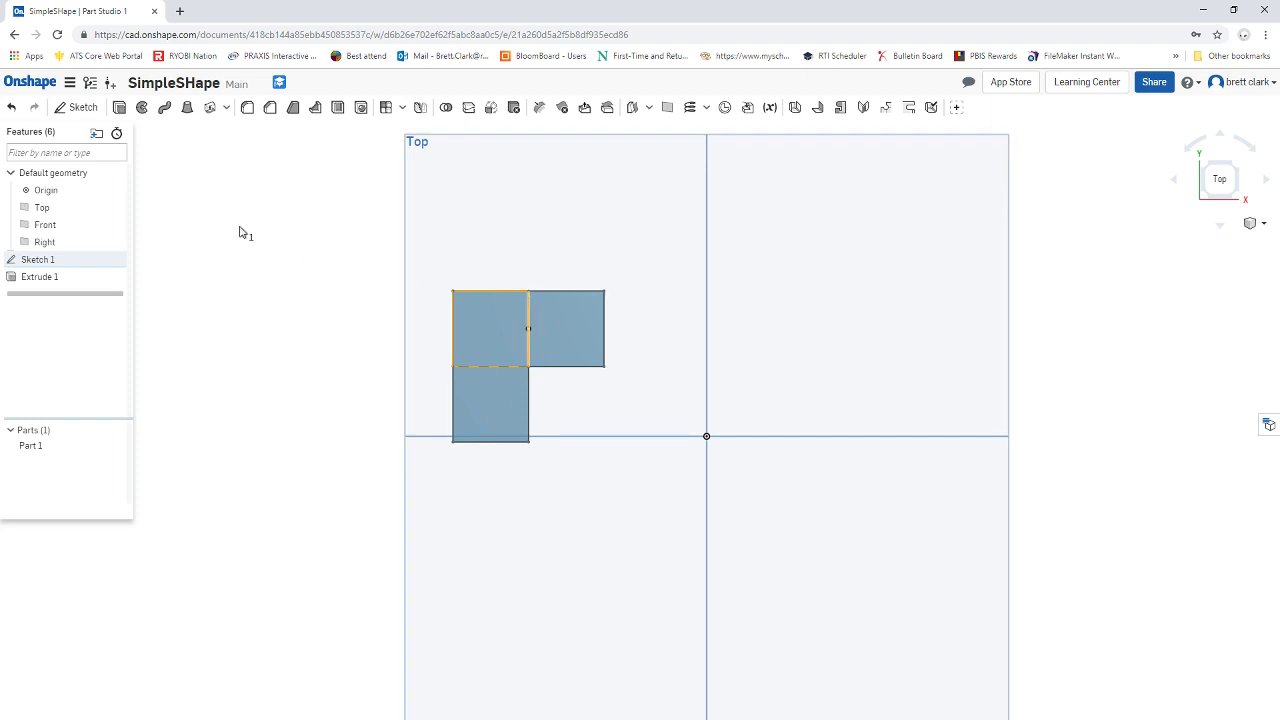
{"action": "right_click_drag", "start_coordinate": [788, 476], "coordinate": [771, 424]}
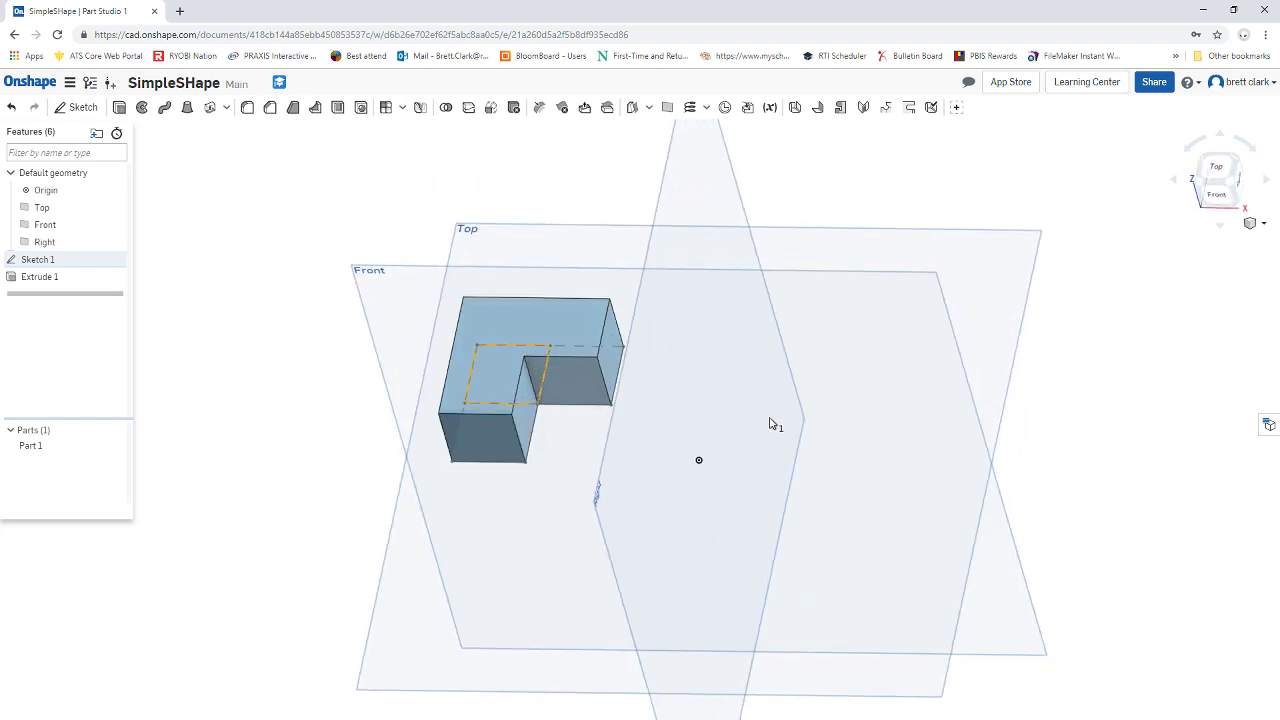
{"action": "left_click", "coordinate": [118, 108]}
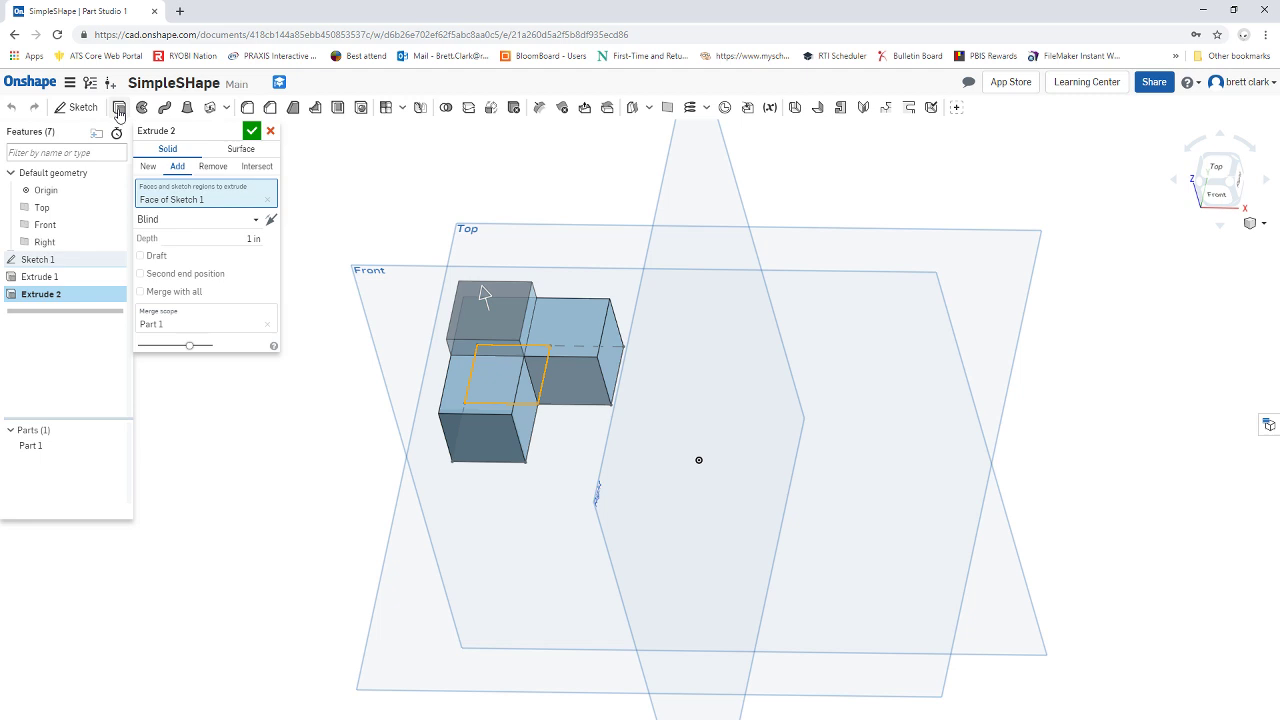
{"action": "left_click", "coordinate": [250, 238]}
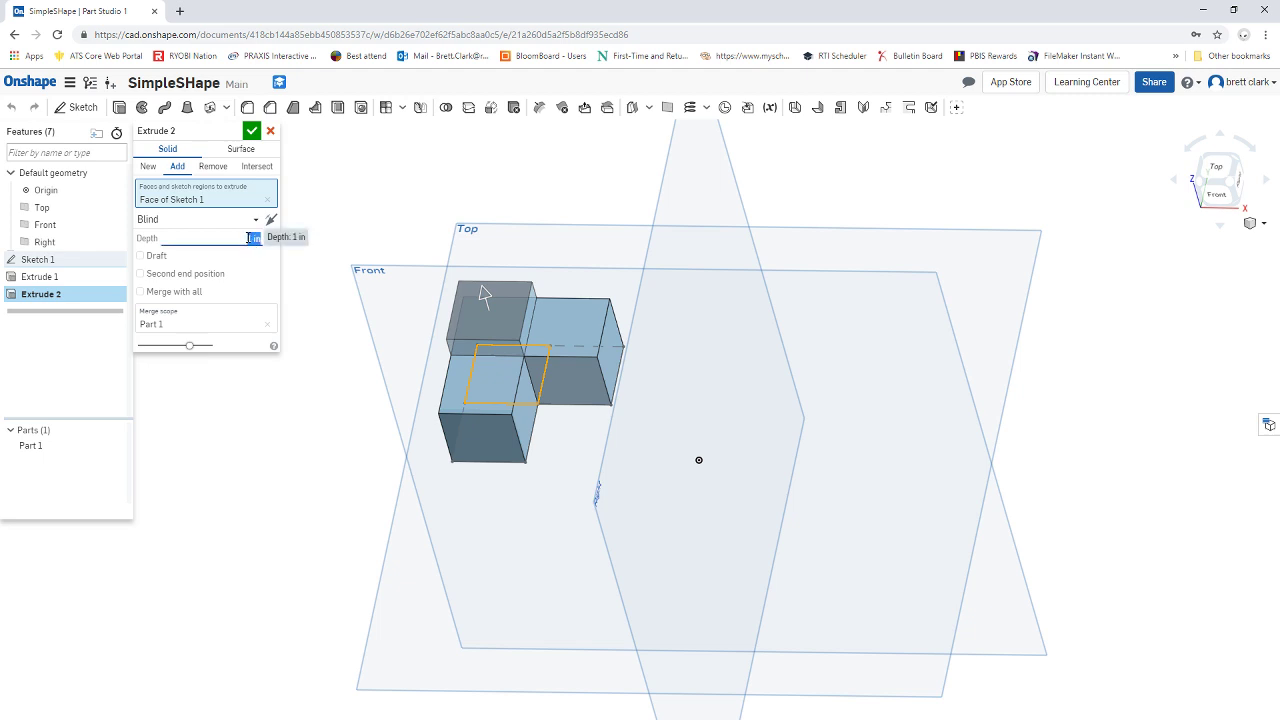
{"action": "type", "text": "2.5"}
{"action": "key", "text": "Return"}
{"action": "key", "text": "Return"}
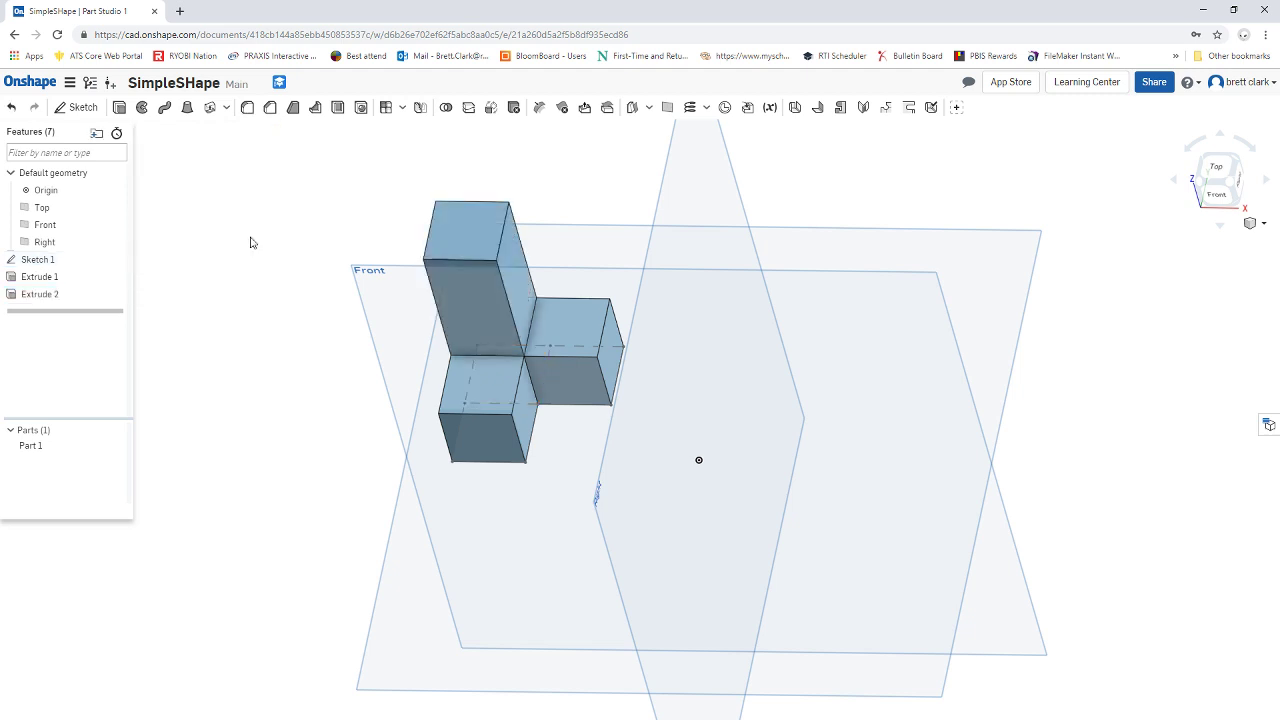
{"action": "right_click_drag", "start_coordinate": [622, 432], "coordinate": [487, 477]}
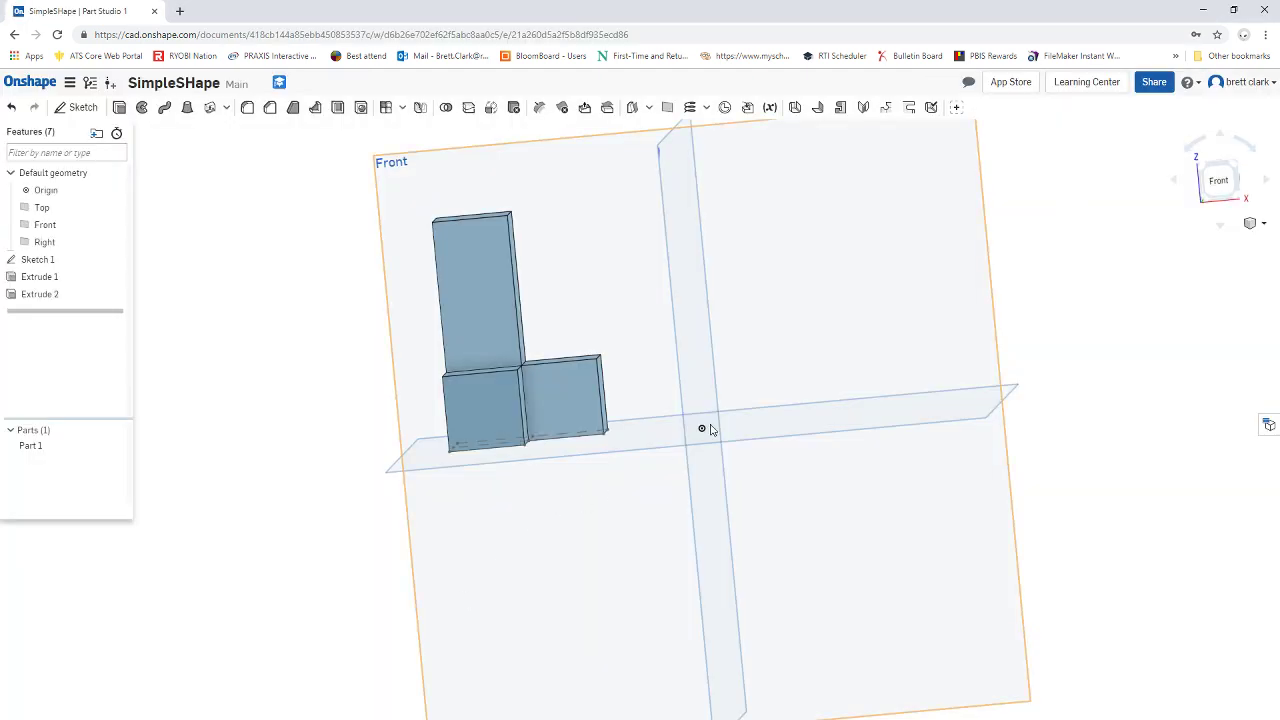
{"action": "right_click_drag", "start_coordinate": [766, 400], "coordinate": [645, 399]}
{"action": "mouse_move", "coordinate": [554, 457]}
{"action": "right_mouse_down"}
{"action": "mouse_move", "coordinate": [557, 523]}
{"action": "mouse_move", "coordinate": [591, 571]}
{"action": "mouse_move", "coordinate": [560, 549]}
{"action": "mouse_move", "coordinate": [575, 469]}
{"action": "right_mouse_up"}
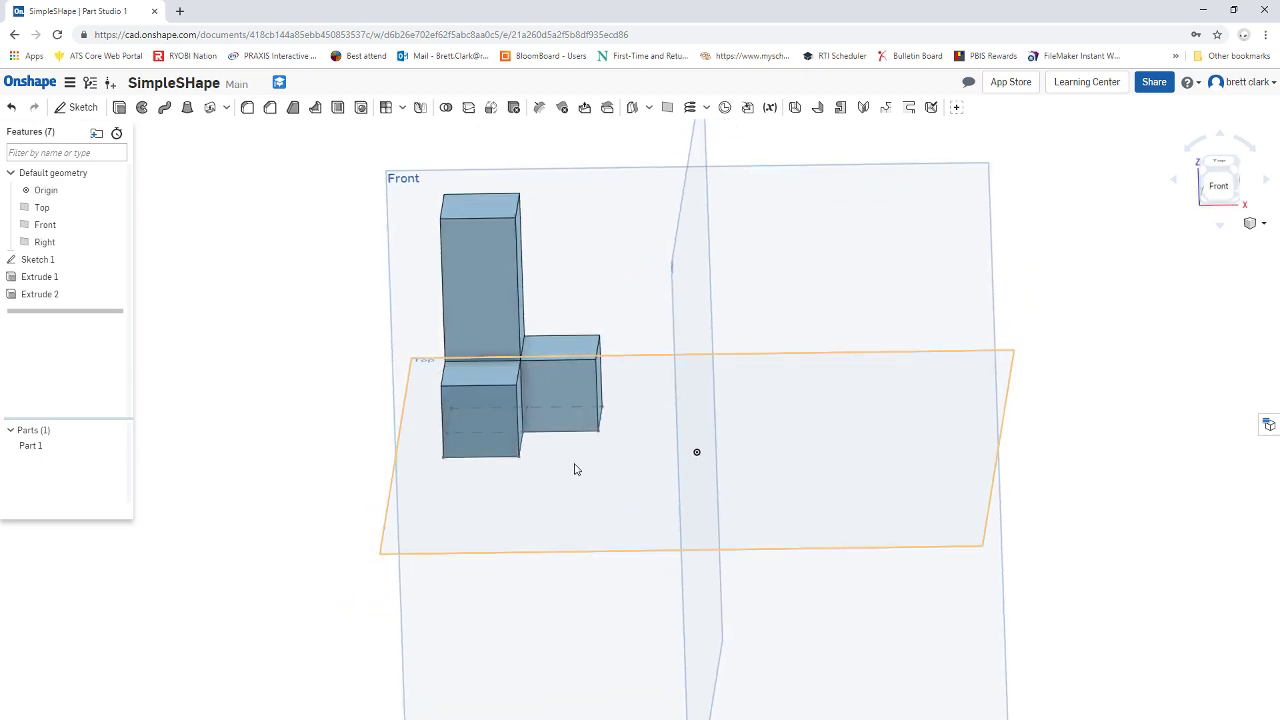
{"action": "right_click_drag", "start_coordinate": [734, 446], "coordinate": [714, 449]}
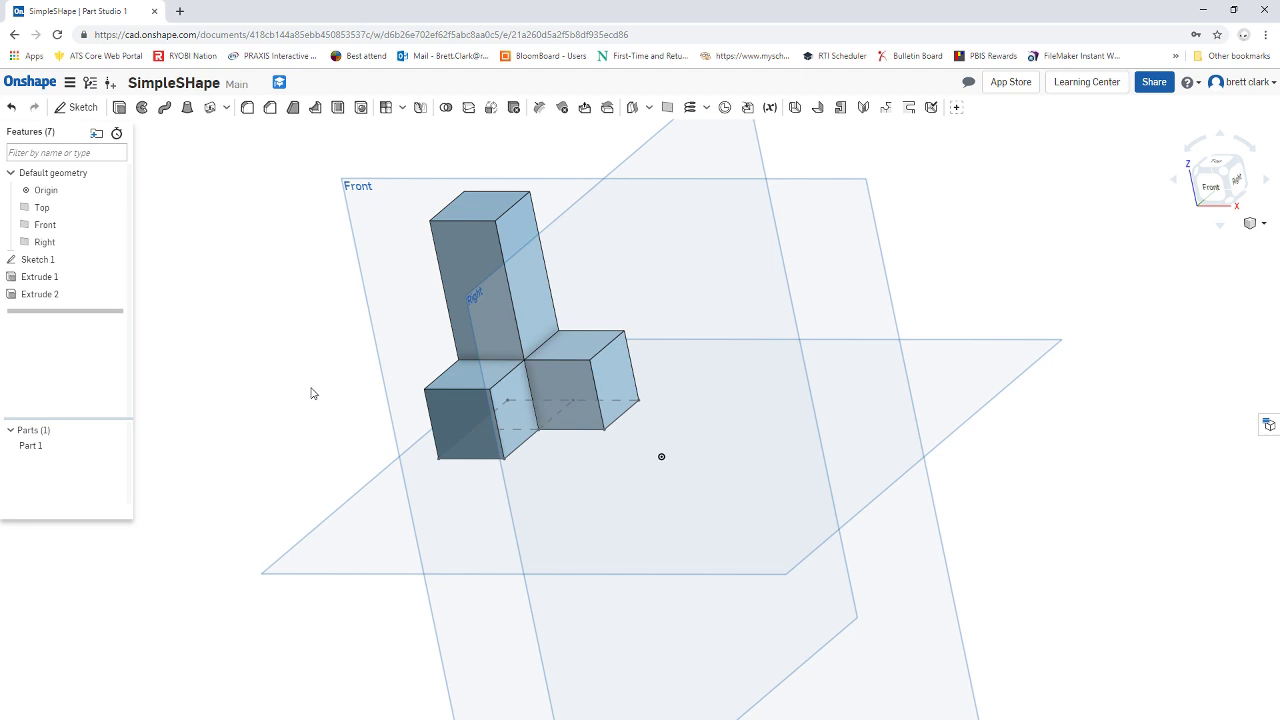
{"action": "key", "text": "shift+1"}
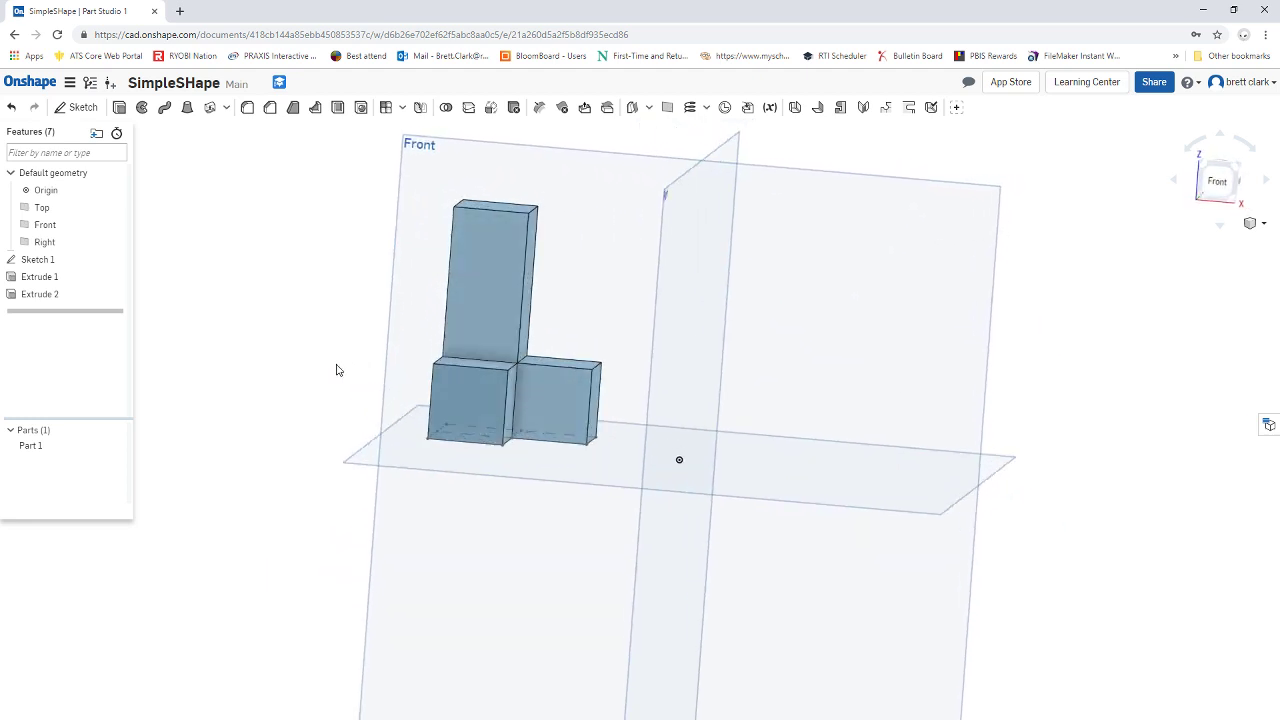